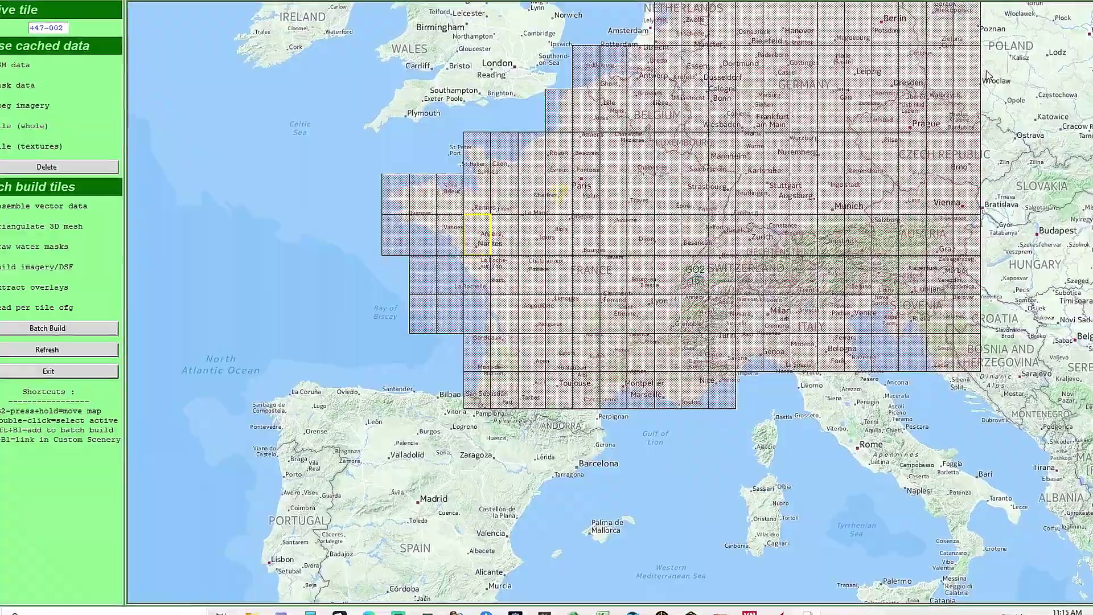
Add the tiles over Wroclaw in western Poland and along the northern German coast to the batch build
{"action": "left_click", "coordinate": [988, 76], "text": "shift"}
{"action": "right_click_drag", "start_coordinate": [877, 62], "coordinate": [858, 264]}
{"action": "left_click", "coordinate": [839, 190], "text": "shift"}
{"action": "left_click", "coordinate": [812, 191], "text": "shift"}
{"action": "left_click", "coordinate": [784, 191], "text": "shift"}
{"action": "left_click", "coordinate": [757, 191], "text": "shift"}
{"action": "left_click", "coordinate": [944, 193], "text": "shift"}
{"action": "left_click", "coordinate": [930, 139], "text": "shift"}
{"action": "left_click", "coordinate": [902, 138], "text": "shift"}
{"action": "left_click", "coordinate": [874, 139], "text": "shift"}
{"action": "left_click", "coordinate": [847, 139], "text": "shift"}
{"action": "left_click", "coordinate": [817, 138], "text": "shift"}
{"action": "left_click", "coordinate": [791, 136], "text": "shift"}
{"action": "left_click", "coordinate": [763, 137], "text": "shift"}
{"action": "left_click", "coordinate": [735, 136], "text": "shift"}
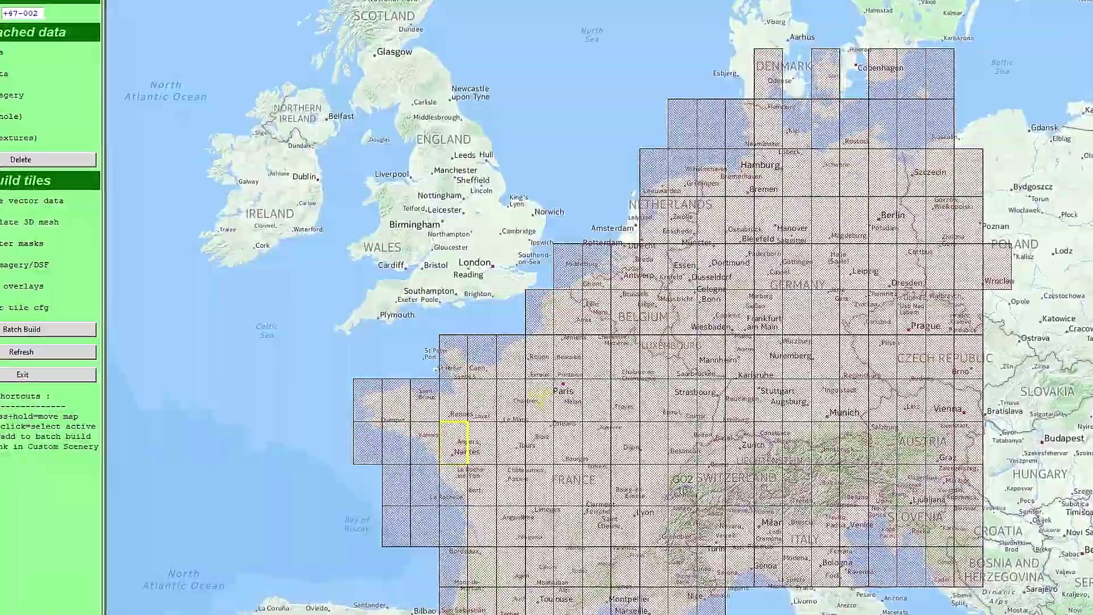
Fill the gaps over southern Denmark and add the row of tiles directly north to the batch build
{"action": "left_click", "coordinate": [797, 74], "text": "shift"}
{"action": "left_click", "coordinate": [740, 74], "text": "shift"}
{"action": "left_click", "coordinate": [739, 24], "text": "shift"}
{"action": "left_click", "coordinate": [768, 24], "text": "shift"}
{"action": "left_click", "coordinate": [797, 24], "text": "shift"}
{"action": "left_click", "coordinate": [825, 24], "text": "shift"}
{"action": "left_click", "coordinate": [854, 24], "text": "shift"}
{"action": "left_click", "coordinate": [883, 24], "text": "shift"}
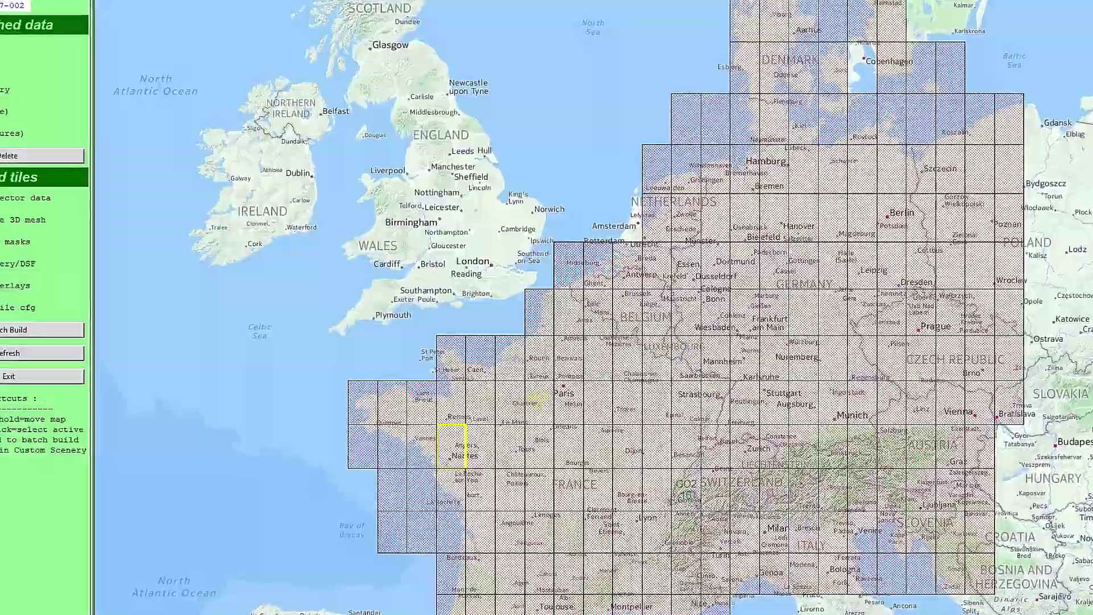
Add the tiles along Hungary's western border and across central Italy to the batch build
{"action": "left_click", "coordinate": [1009, 446], "text": "shift"}
{"action": "left_click", "coordinate": [1010, 488], "text": "shift"}
{"action": "right_click_drag", "start_coordinate": [940, 546], "coordinate": [880, 280]}
{"action": "left_click", "coordinate": [744, 347], "text": "shift"}
{"action": "left_click", "coordinate": [774, 347], "text": "shift"}
{"action": "left_click", "coordinate": [802, 347], "text": "shift"}
{"action": "left_click", "coordinate": [832, 346], "text": "shift"}
{"action": "left_click", "coordinate": [861, 346], "text": "shift"}
{"action": "left_click", "coordinate": [930, 389], "text": "shift"}
{"action": "left_click", "coordinate": [870, 389], "text": "shift"}
{"action": "left_click", "coordinate": [750, 389], "text": "shift"}
{"action": "left_click", "coordinate": [780, 426], "text": "shift"}
{"action": "left_click", "coordinate": [809, 430], "text": "shift"}
{"action": "left_click", "coordinate": [840, 430], "text": "shift"}
{"action": "left_click", "coordinate": [870, 430], "text": "shift"}
{"action": "left_click", "coordinate": [900, 430], "text": "shift"}
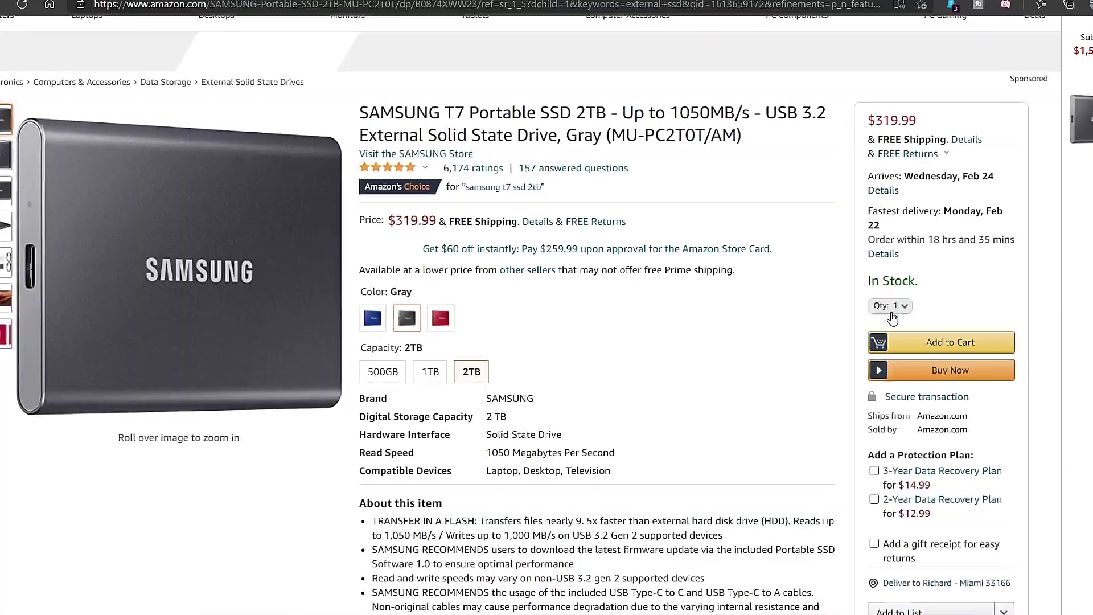
On the Amazon product page, set the quantity of the 2TB Samsung T7 Portable SSD to 5
{"action": "left_click", "coordinate": [888, 305]}
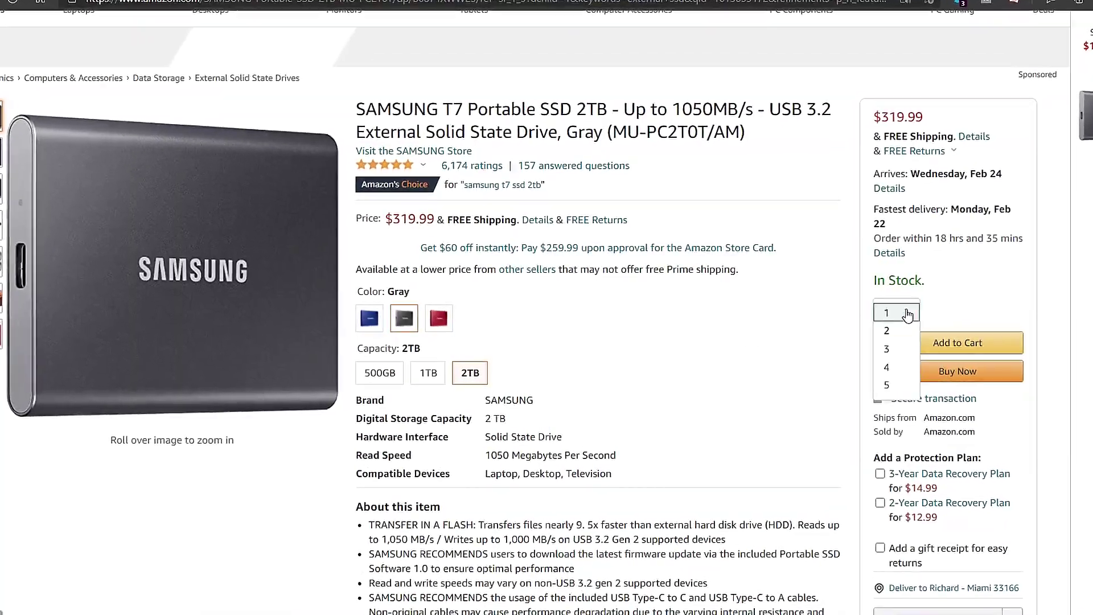
{"action": "left_click", "coordinate": [901, 393]}
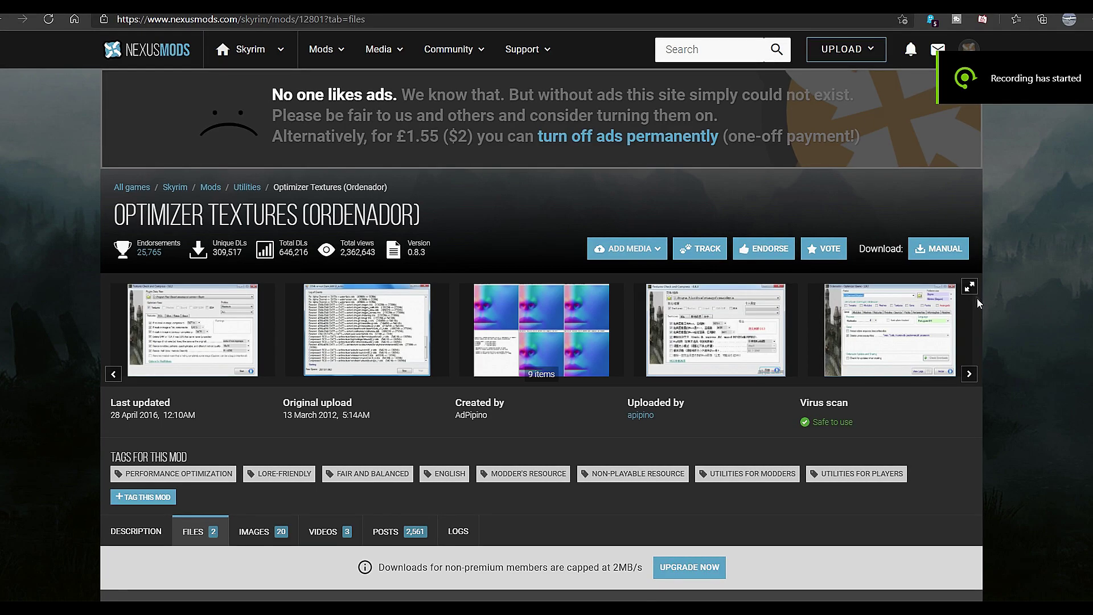
On Nexus Mods, manually download the Optimizer Textures (Ordenador) mod, accepting the additional file requirements
{"action": "left_click", "coordinate": [947, 251]}
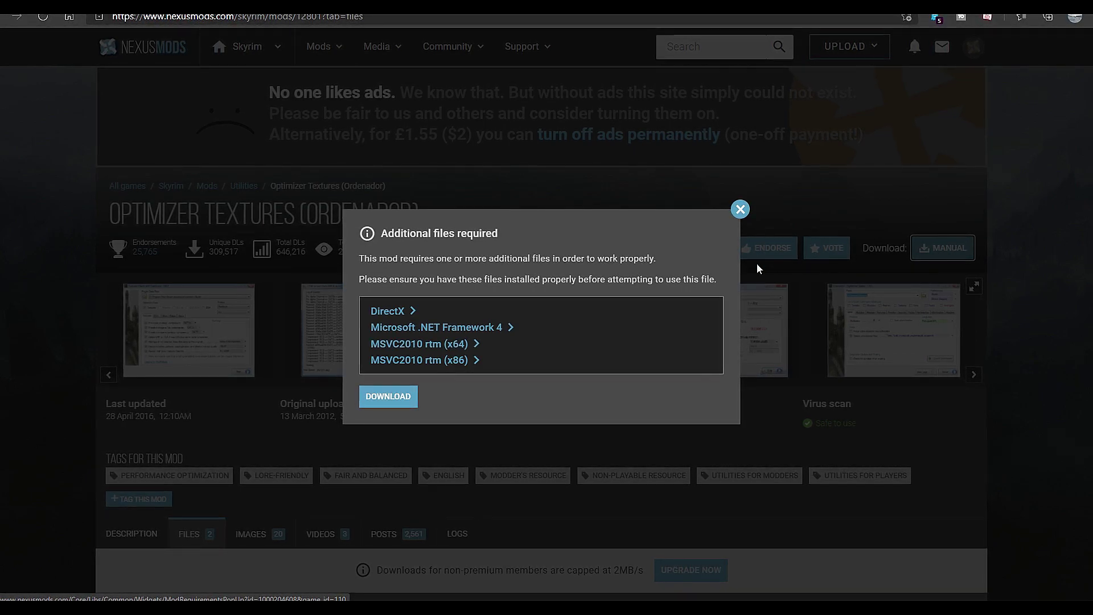
{"action": "left_click", "coordinate": [387, 397]}
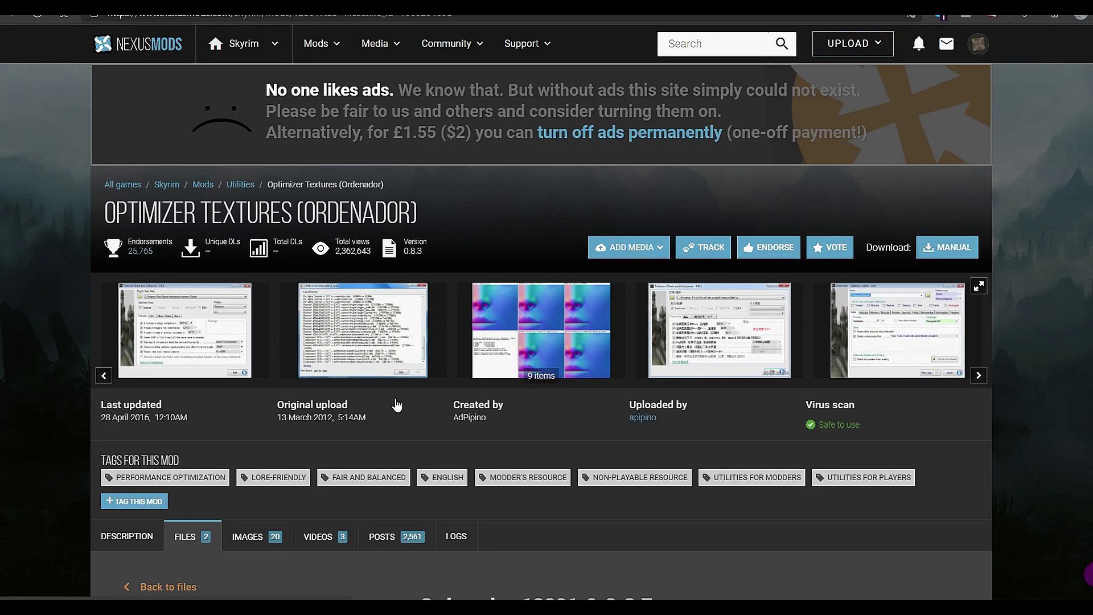
{"action": "left_click", "coordinate": [585, 415]}
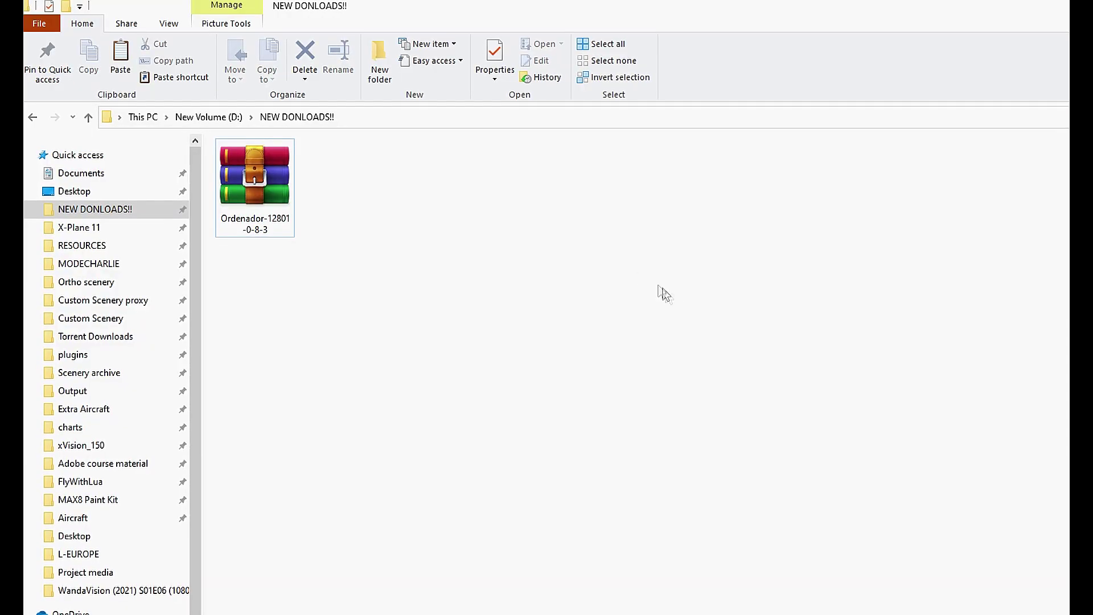
In File Explorer, extract the Ordenador-12801-0-8-3 archive in place and put the extracted Ordenador folder on the desktop
{"action": "right_click", "coordinate": [281, 187]}
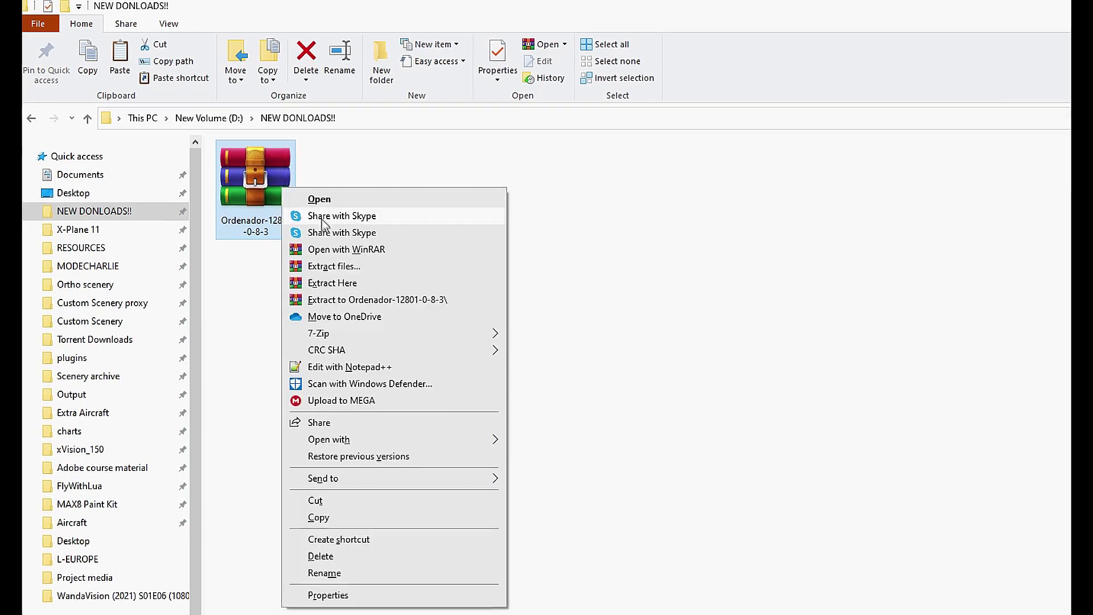
{"action": "left_click", "coordinate": [342, 285]}
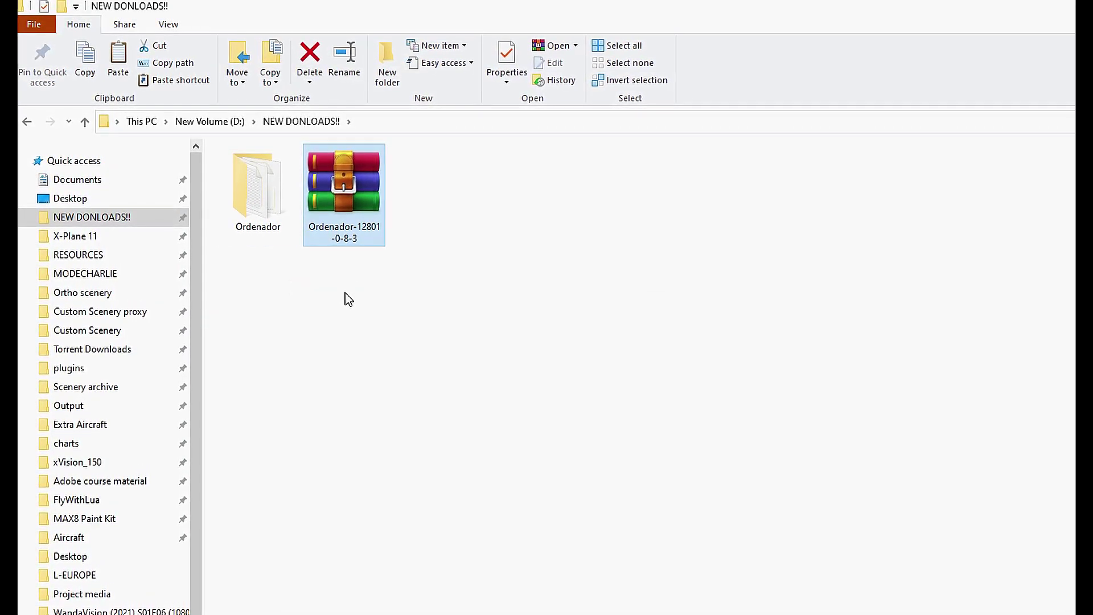
{"action": "right_click", "coordinate": [273, 213]}
{"action": "left_click", "coordinate": [310, 597]}
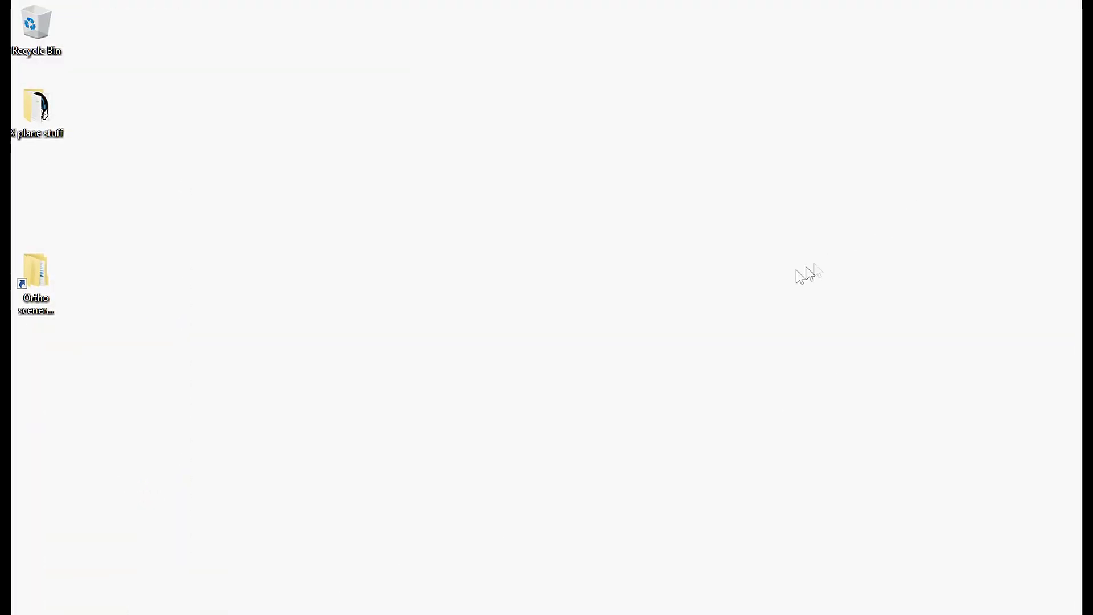
{"action": "right_click", "coordinate": [773, 276]}
{"action": "left_click", "coordinate": [833, 348]}
{"action": "left_click_drag", "start_coordinate": [792, 205], "coordinate": [767, 208]}
{"action": "left_click_drag", "start_coordinate": [50, 399], "coordinate": [43, 398]}
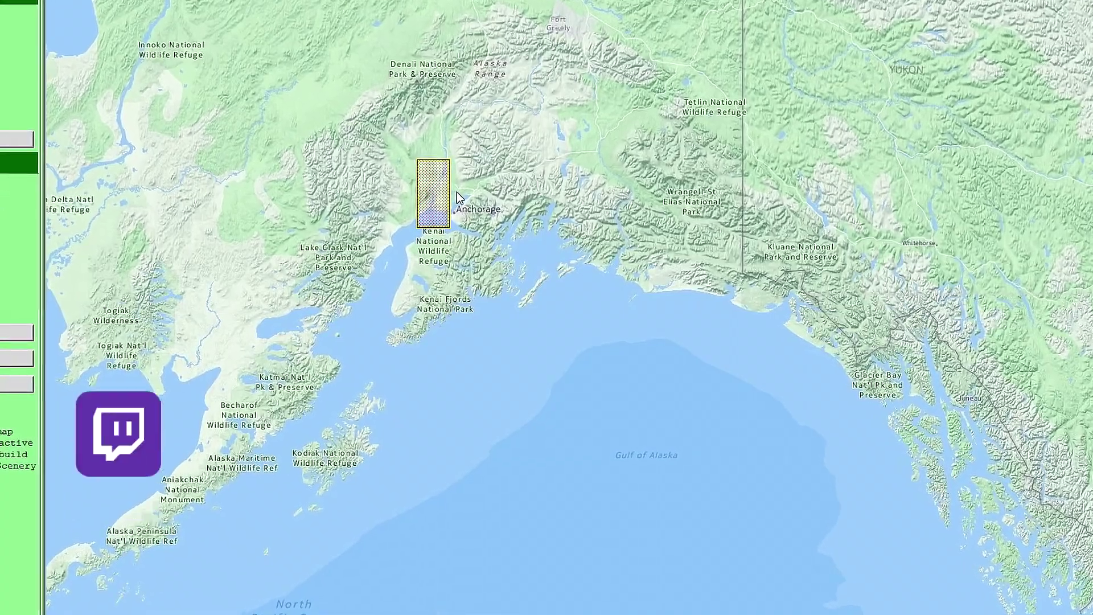
On the Ortho4XP map, select the two tiles directly east of the highlighted tile near Anchorage
{"action": "left_click", "coordinate": [464, 194]}
{"action": "left_click", "coordinate": [498, 194]}
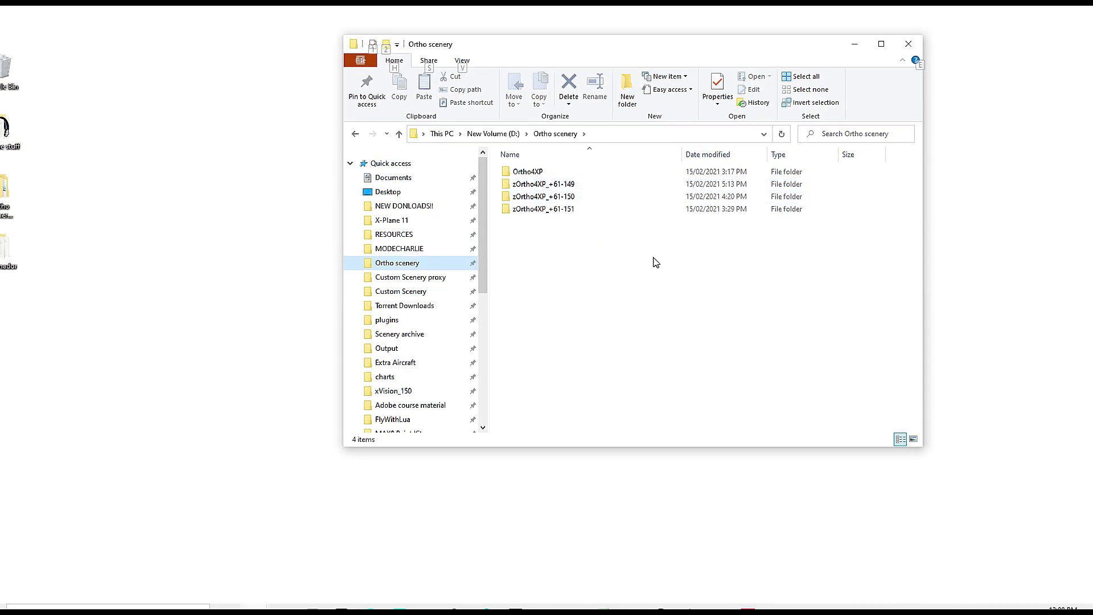
Open the combined properties of the three zOrtho4XP tile folders in the Ortho scenery folder
{"action": "right_click", "coordinate": [550, 195]}
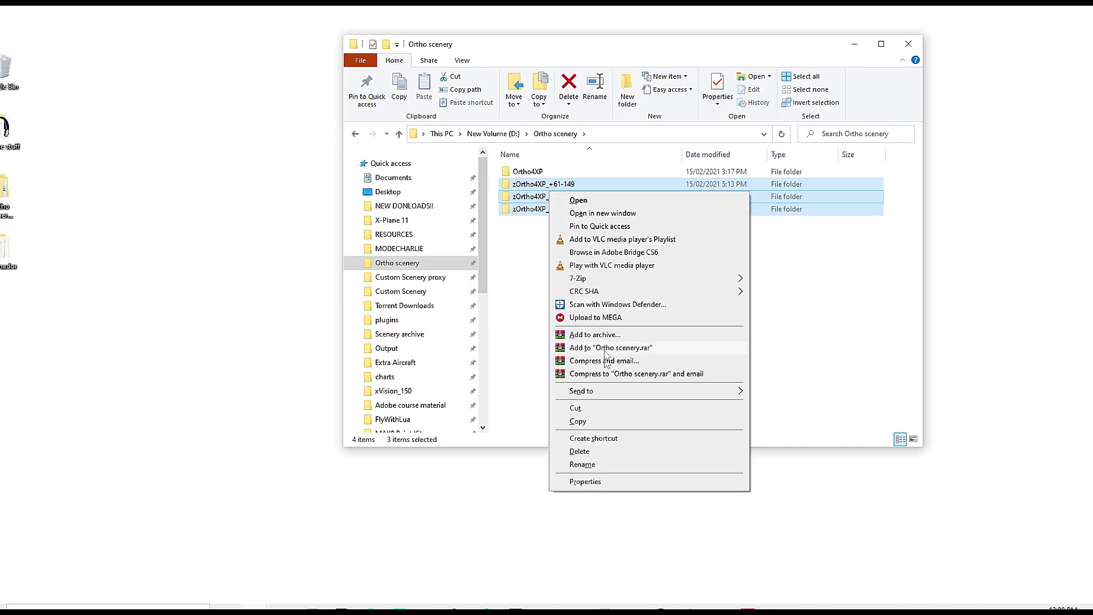
{"action": "left_click", "coordinate": [587, 481]}
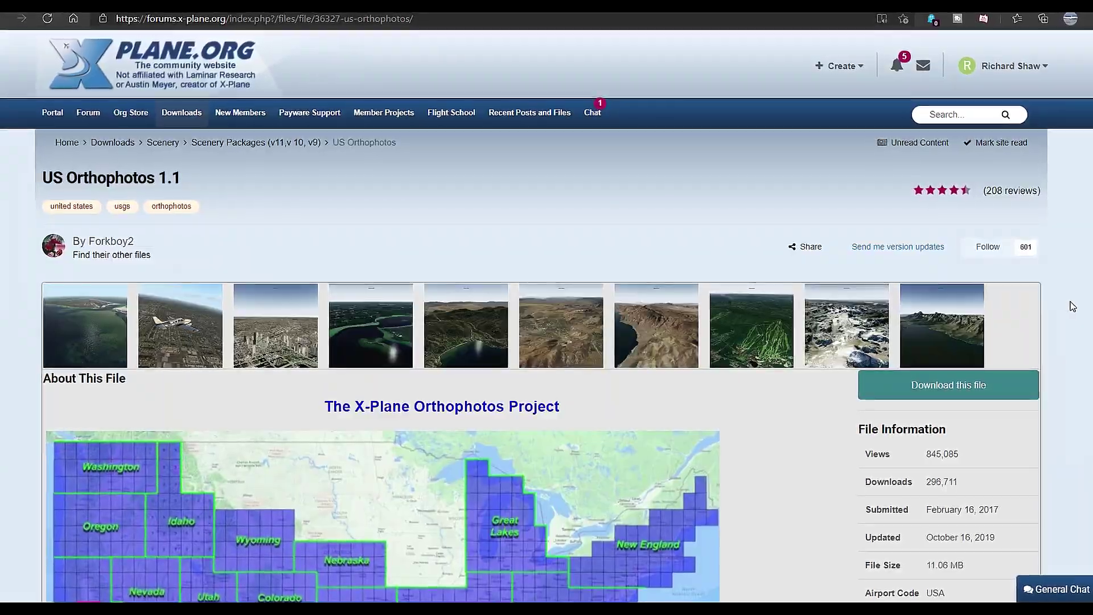
Look through the web pages for US Orthophotos, Orbx TrueEarth Great Britain South and the SpainUHD downloads
{"action": "scroll", "coordinate": [1072, 306], "scroll_direction": "down", "scroll_amount": 15}
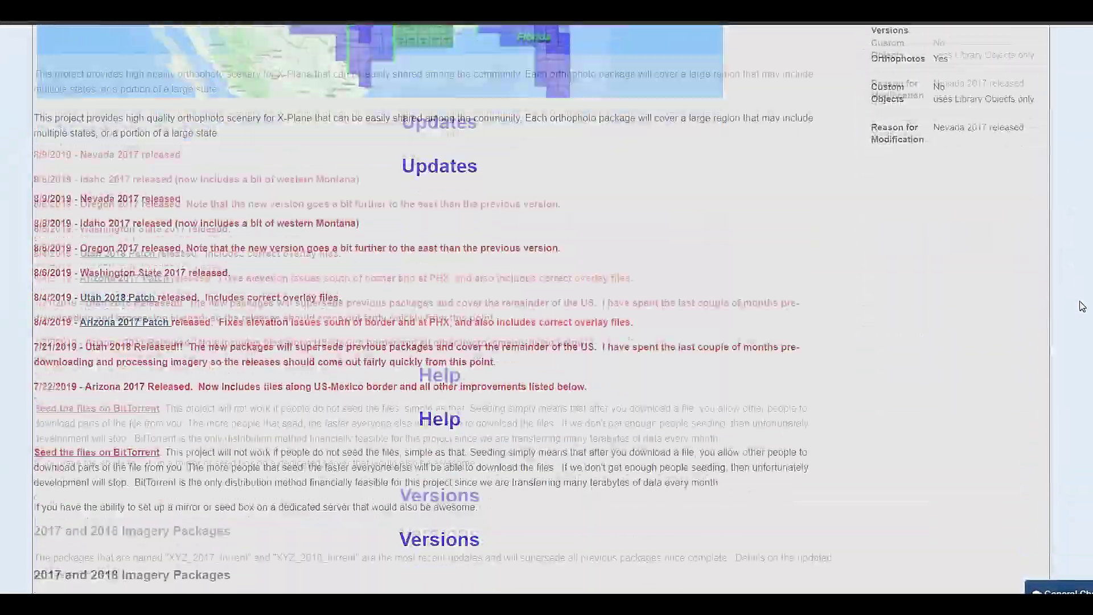
{"action": "scroll", "coordinate": [1085, 306], "scroll_direction": "down", "scroll_amount": 7}
{"action": "scroll", "coordinate": [1085, 306], "scroll_direction": "up", "scroll_amount": 14}
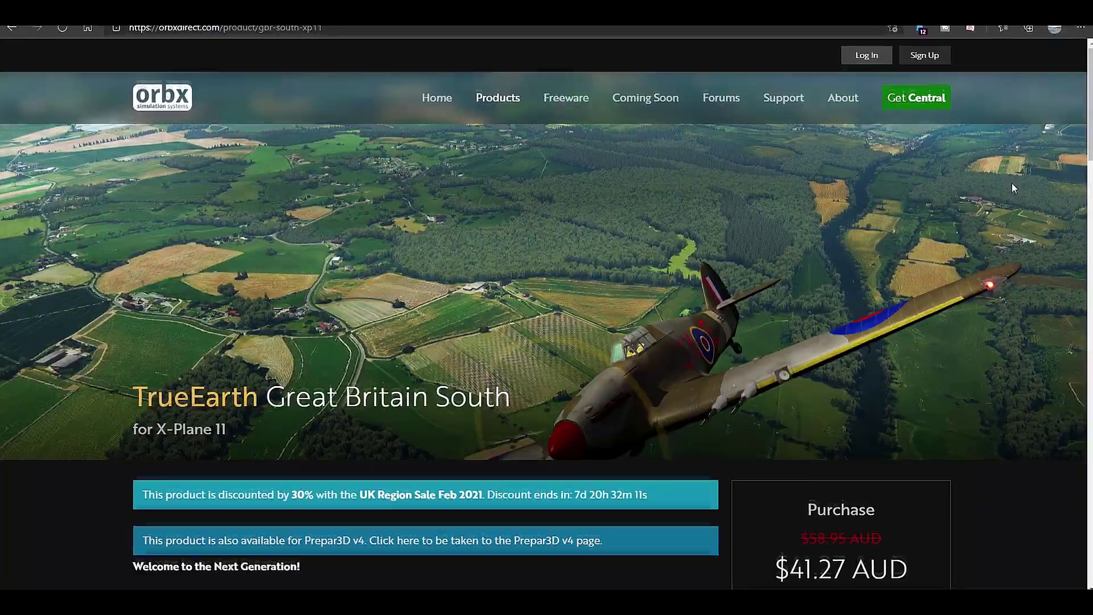
{"action": "scroll", "coordinate": [1012, 183], "scroll_direction": "down", "scroll_amount": 8}
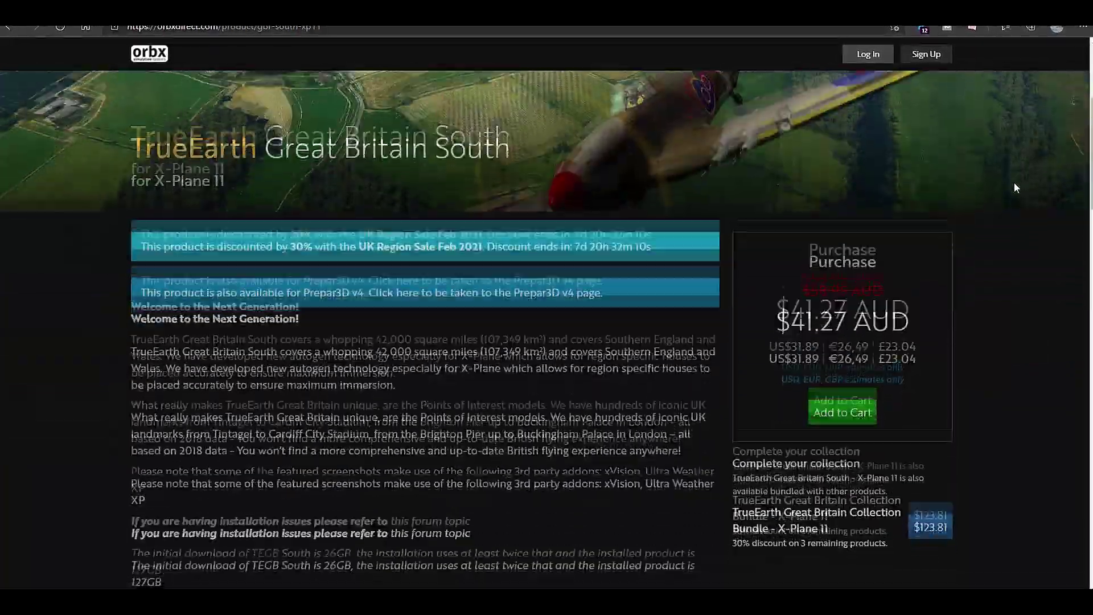
{"action": "scroll", "coordinate": [1018, 185], "scroll_direction": "down", "scroll_amount": 14}
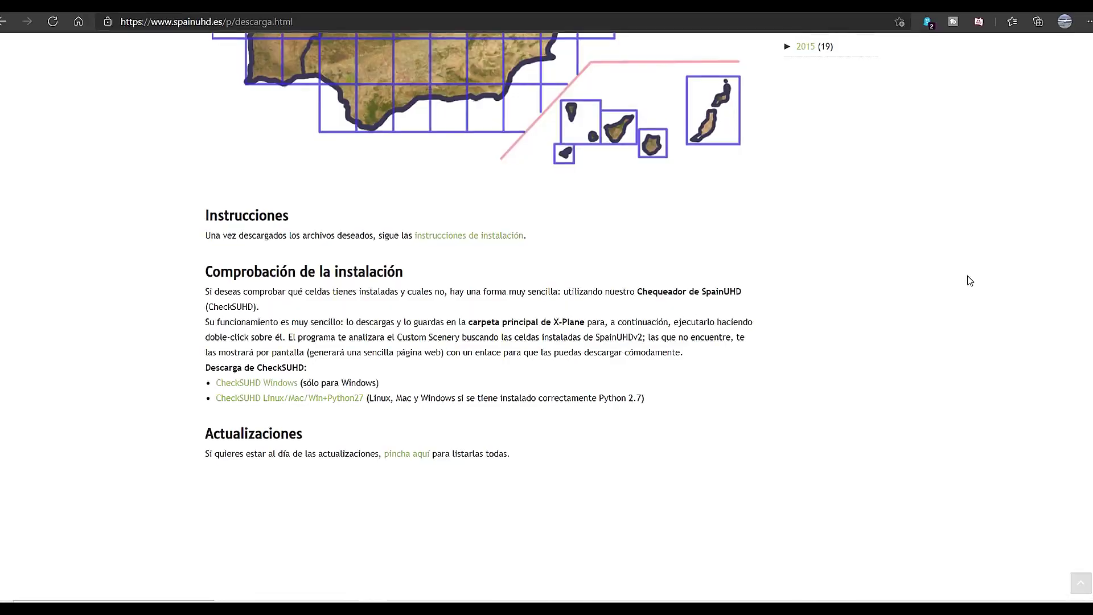
{"action": "scroll", "coordinate": [975, 280], "scroll_direction": "up", "scroll_amount": 10}
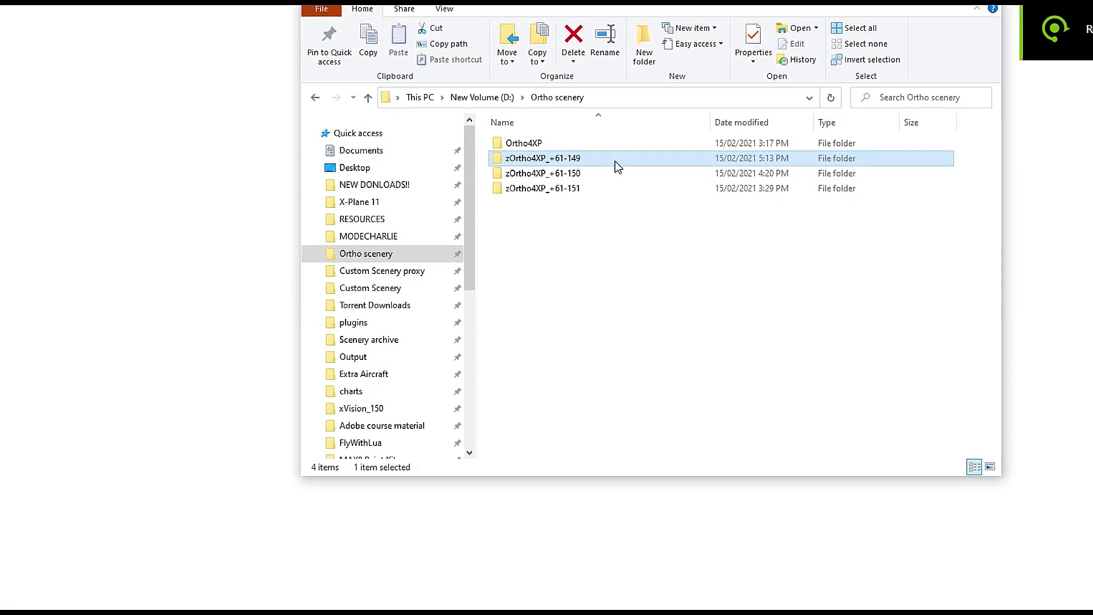
In the Ortho scenery folder, rename the zOrtho4XP_+61-149 folder to "zOrtho4XP_+61-149 Anchorage Resized"
{"action": "key", "text": "F2"}
{"action": "left_click", "coordinate": [598, 159]}
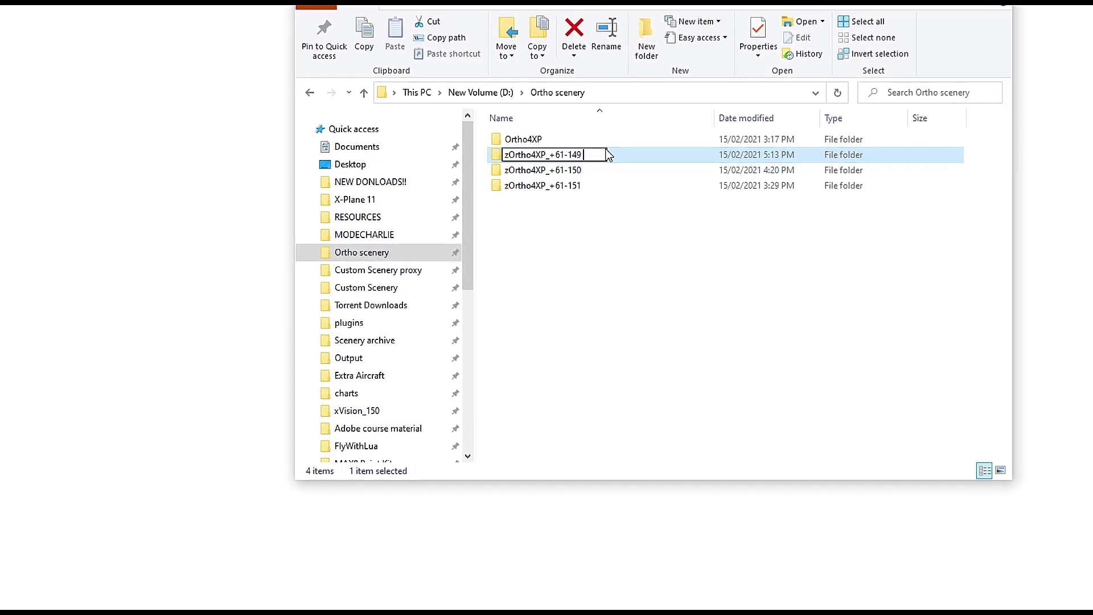
{"action": "type", "text": "Anchorage R"}
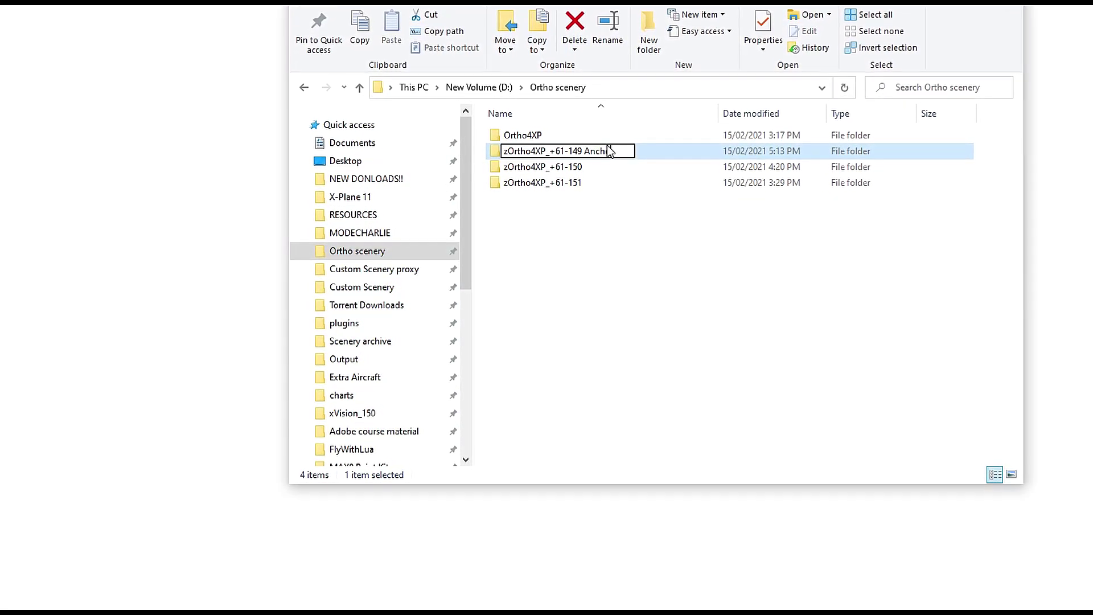
{"action": "type", "text": "esized"}
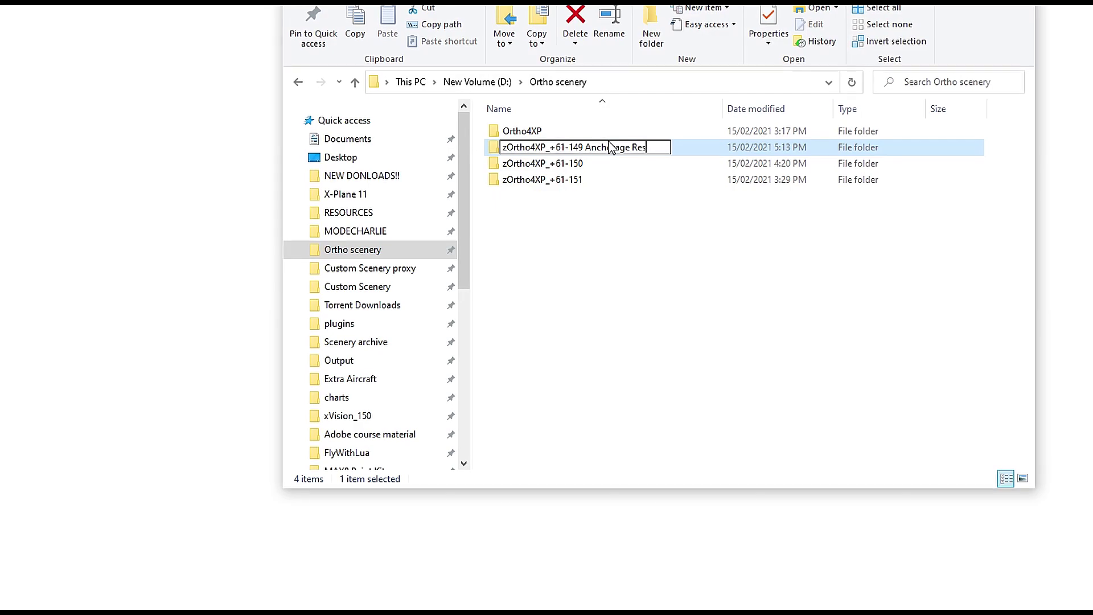
Copy the "Anchorage Resized" suffix and append it to the name of the zOrtho4XP_+61-150 folder
{"action": "left_click_drag", "start_coordinate": [667, 144], "coordinate": [585, 143]}
{"action": "right_click", "coordinate": [593, 140]}
{"action": "left_click", "coordinate": [634, 196]}
{"action": "left_click", "coordinate": [597, 160]}
{"action": "left_click", "coordinate": [602, 162]}
{"action": "right_click", "coordinate": [602, 160]}
{"action": "left_click", "coordinate": [636, 220]}
Append the copied "Anchorage Resized" suffix to the name of the zOrtho4XP_+61-151 folder
{"action": "left_click", "coordinate": [604, 174]}
{"action": "left_click", "coordinate": [605, 173]}
{"action": "right_click", "coordinate": [608, 168]}
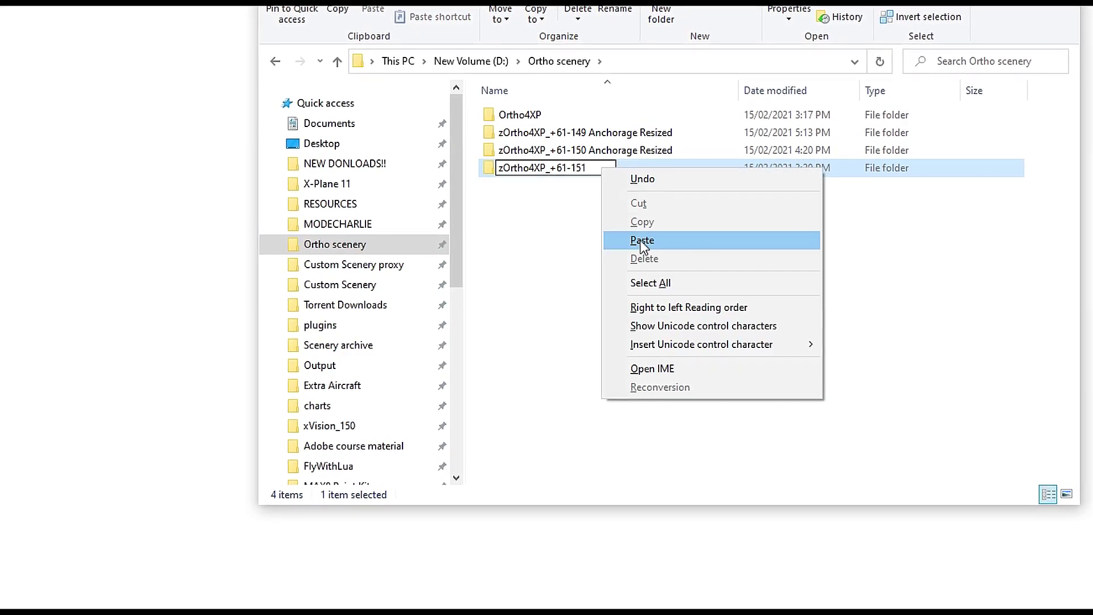
{"action": "left_click", "coordinate": [640, 237]}
{"action": "key", "text": "Return"}
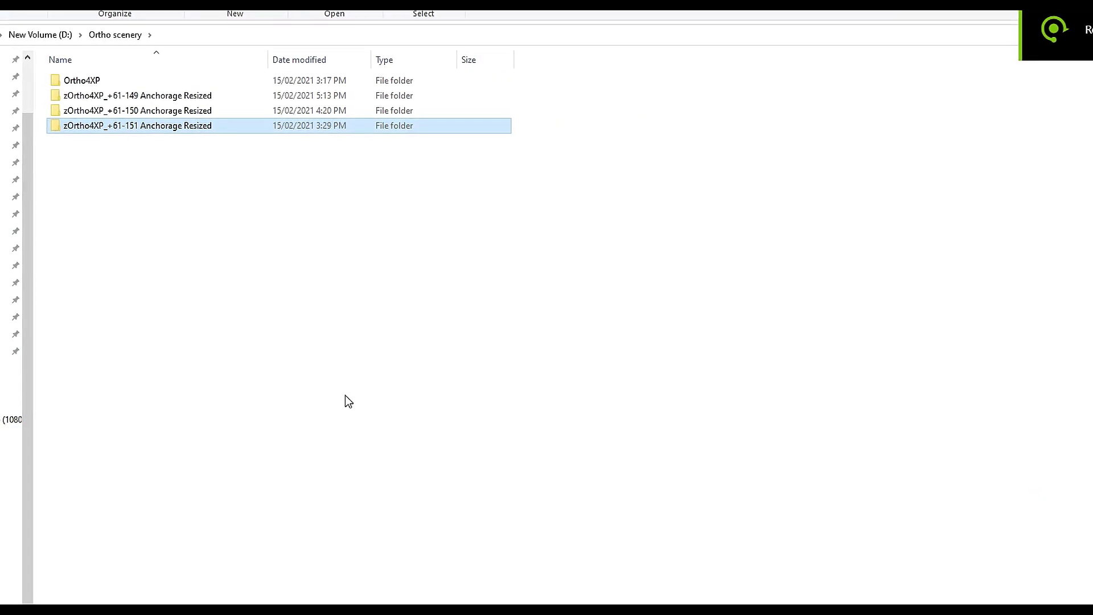
Open the textures folder inside zOrtho4XP_+61-151 Anchorage Resized and check the dimensions and size of several DDS files
{"action": "double_click", "coordinate": [169, 124]}
{"action": "double_click", "coordinate": [118, 108]}
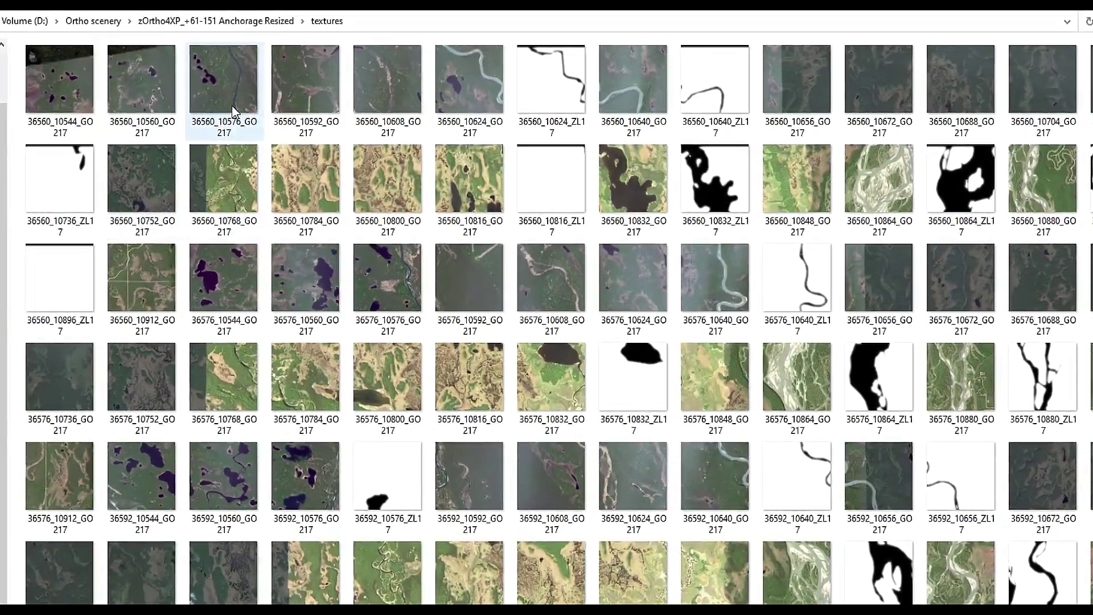
{"action": "mouse_move", "coordinate": [233, 110]}
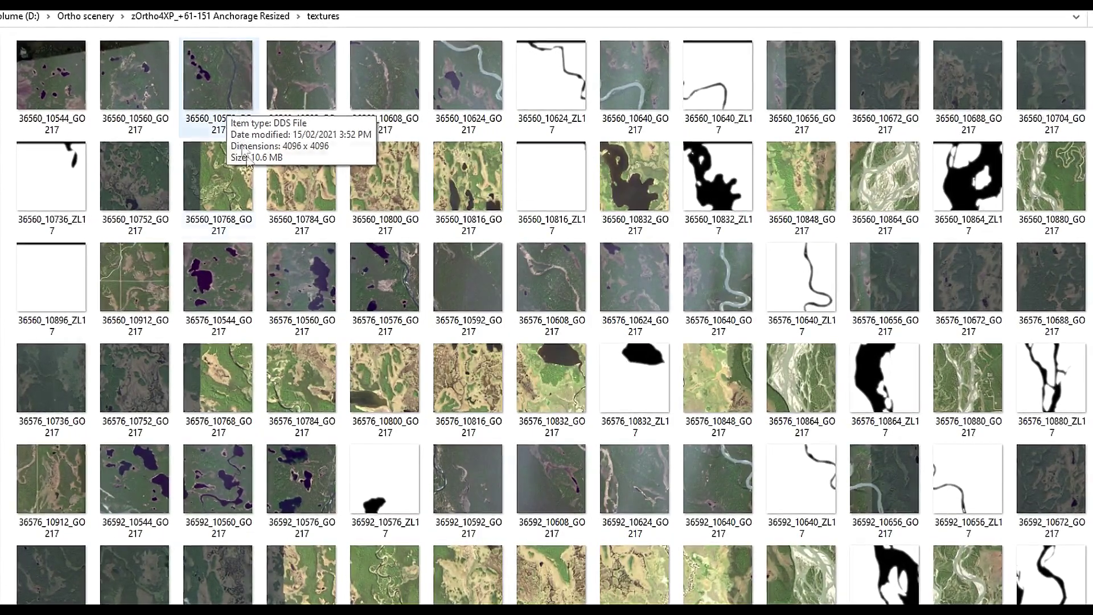
{"action": "mouse_move", "coordinate": [456, 285]}
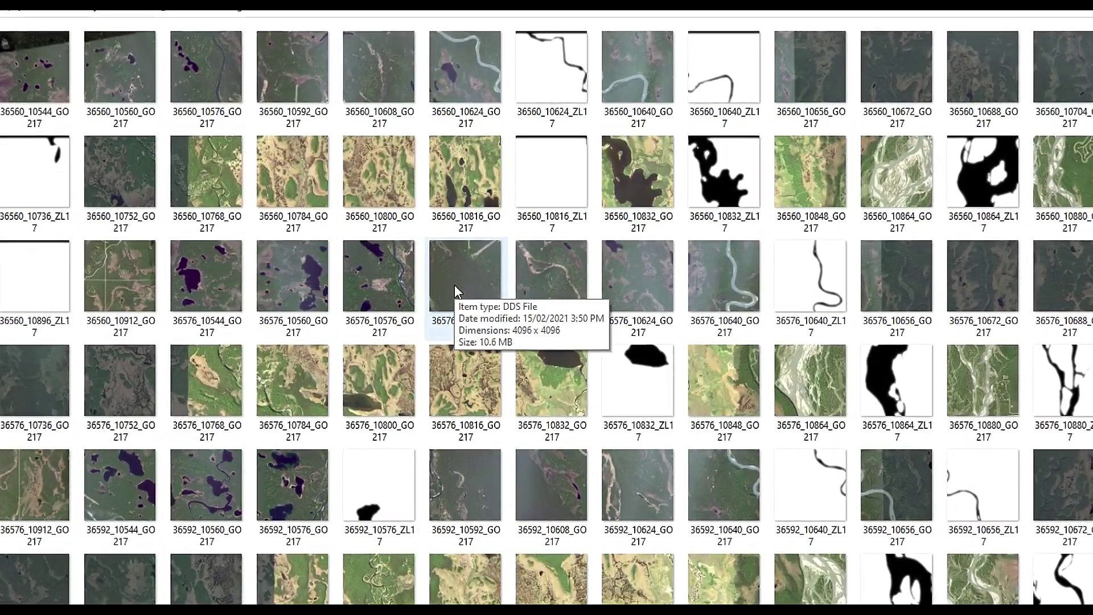
{"action": "mouse_move", "coordinate": [644, 288]}
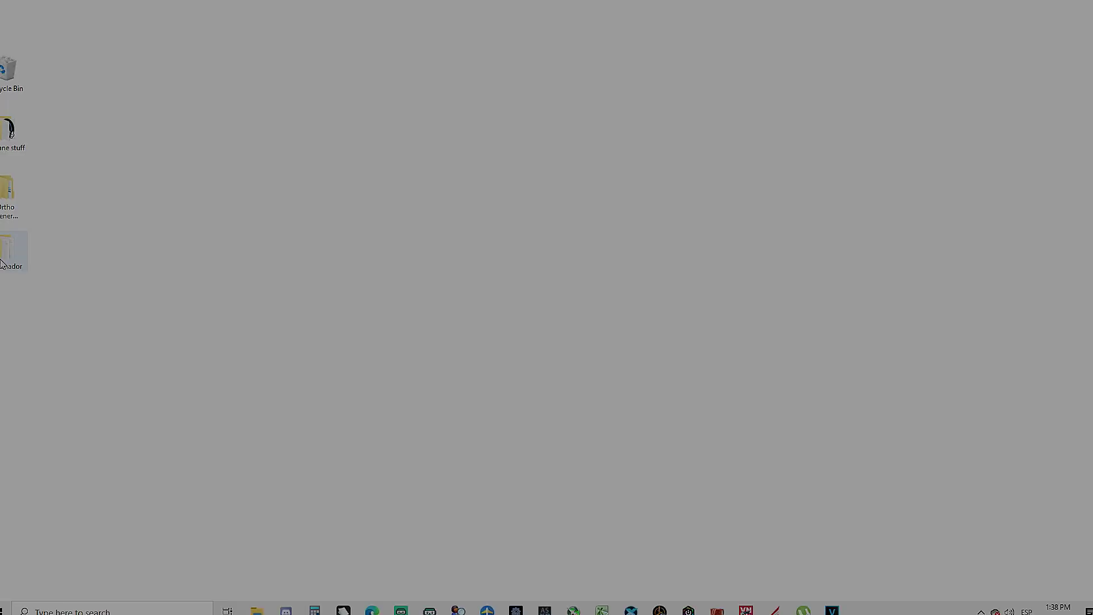
Launch the Ordenador application from its desktop folder and enable Resize down for textures with the threshold "If > 1024"
{"action": "double_click", "coordinate": [6, 256]}
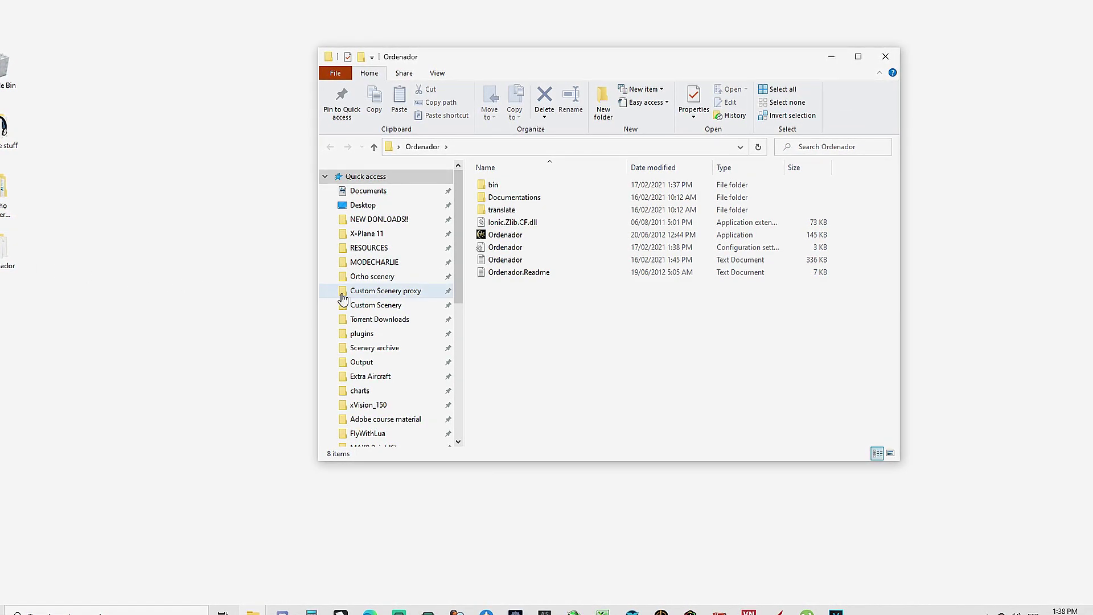
{"action": "double_click", "coordinate": [516, 235]}
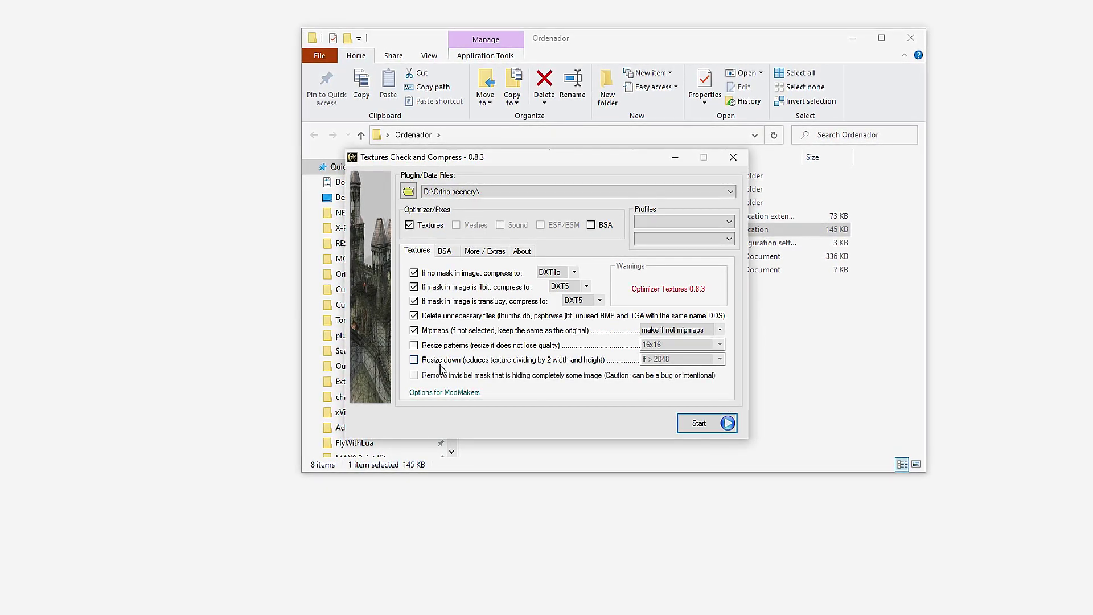
{"action": "left_click", "coordinate": [414, 361]}
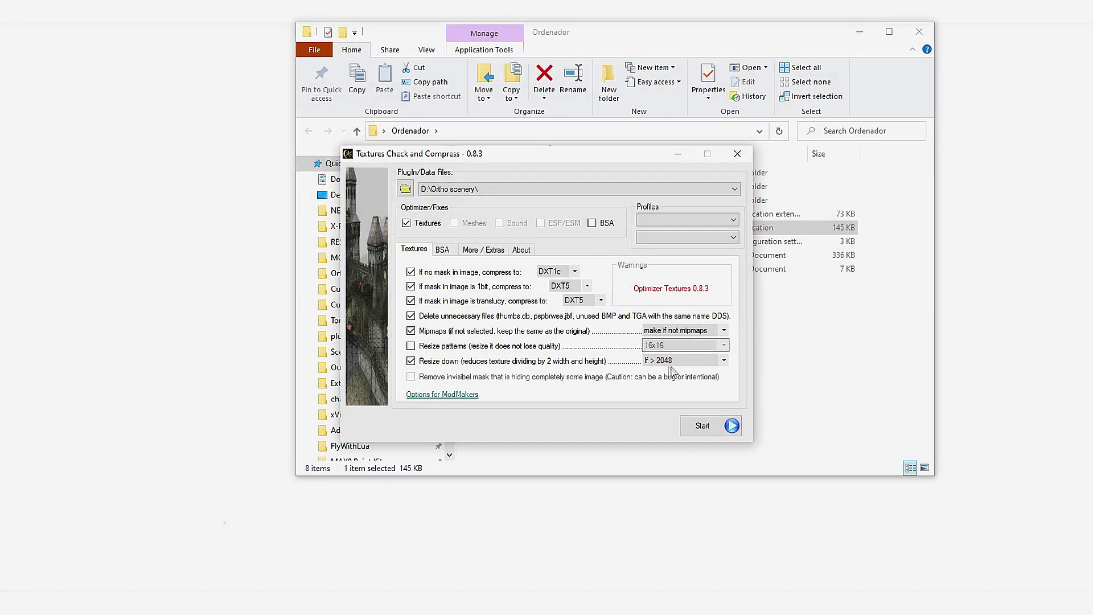
{"action": "left_click", "coordinate": [724, 363]}
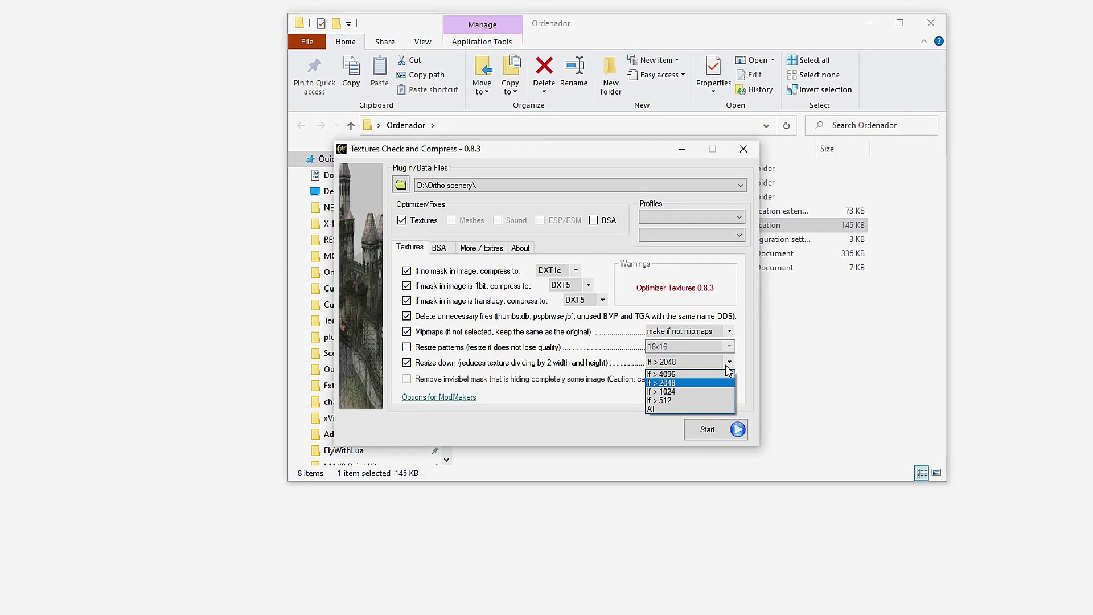
{"action": "left_click", "coordinate": [727, 393]}
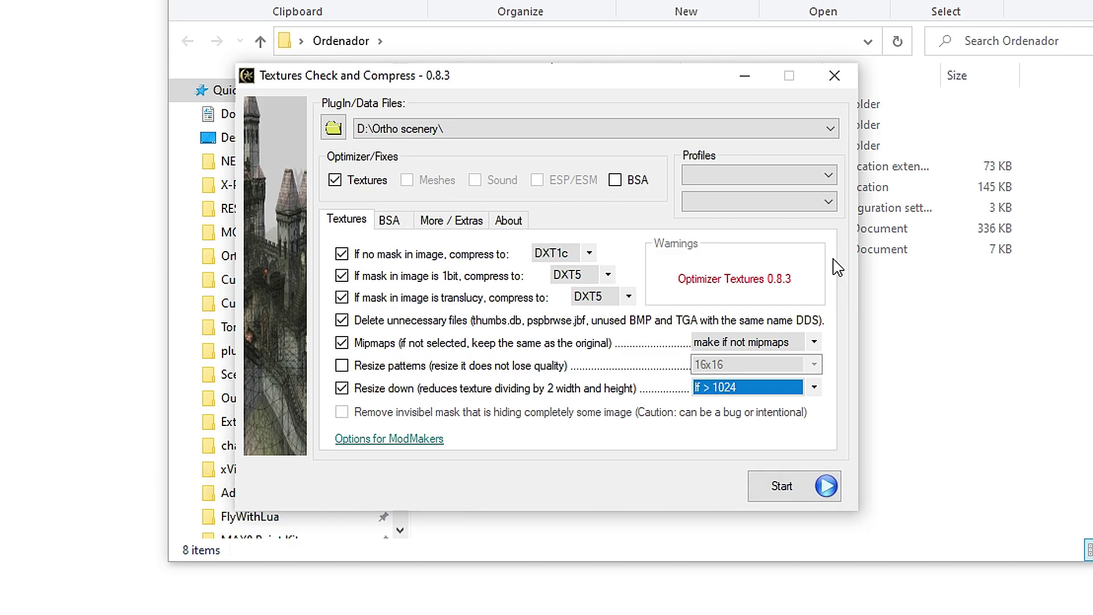
Set the data folder to zOrtho4XP_+61-149 Anchorage Resized inside Ortho scenery on drive D
{"action": "left_click", "coordinate": [330, 129]}
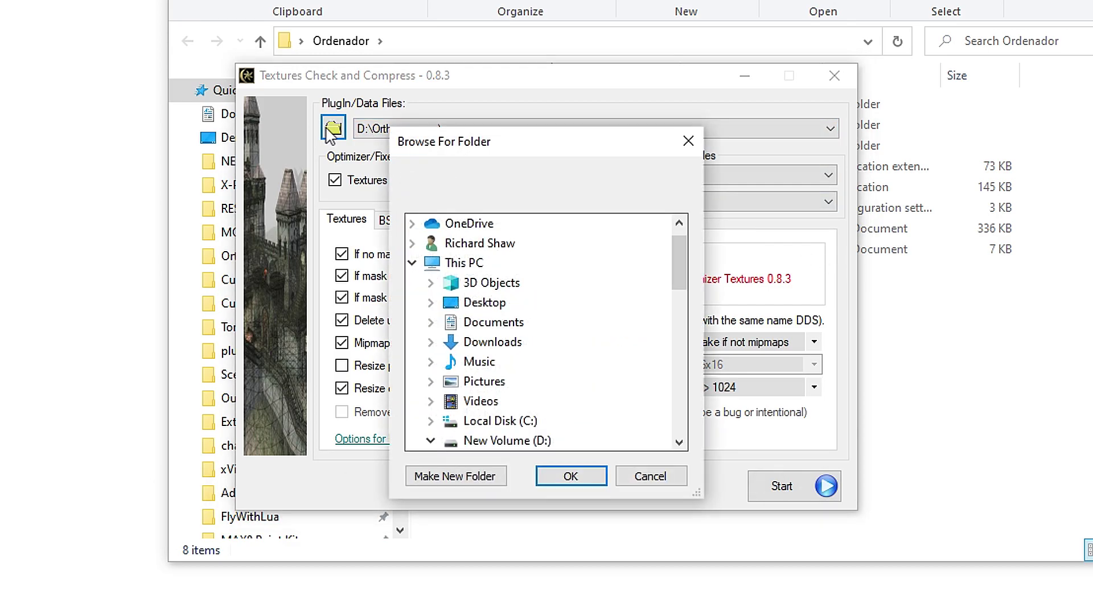
{"action": "left_click_drag", "start_coordinate": [675, 251], "coordinate": [678, 319]}
{"action": "left_click", "coordinate": [449, 303]}
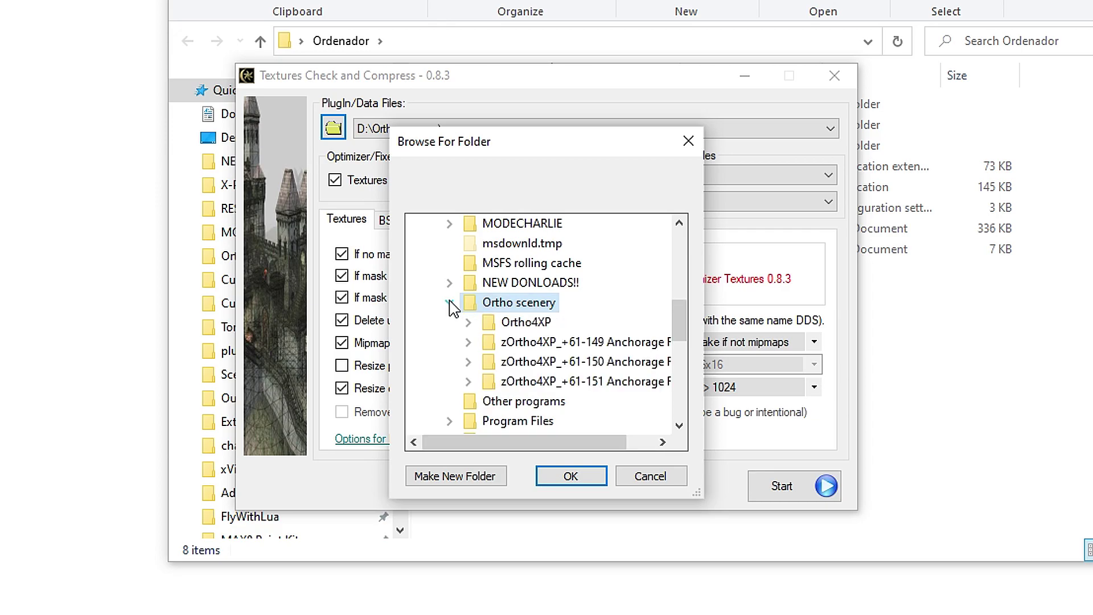
{"action": "double_click", "coordinate": [523, 343]}
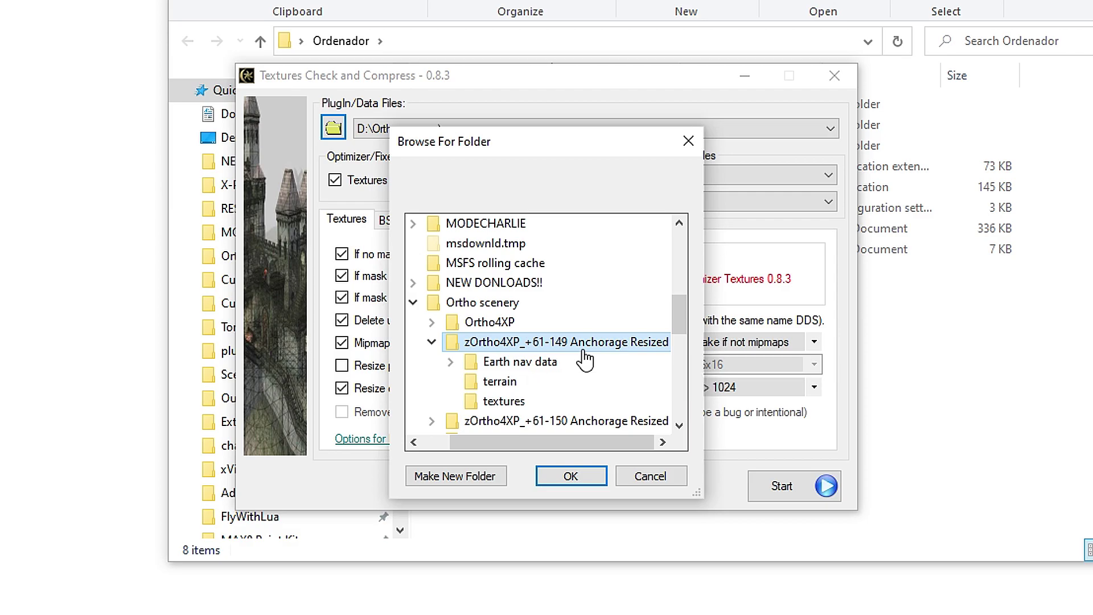
{"action": "left_click", "coordinate": [571, 476]}
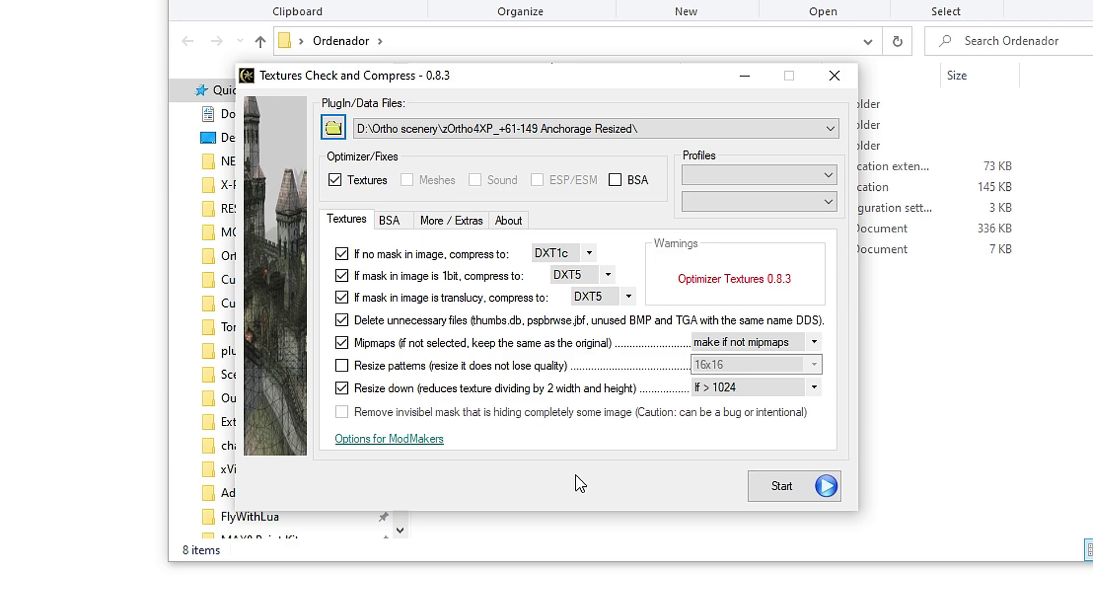
Run the texture optimization on the chosen folder, agree to resizing the images, and finish once processing is done
{"action": "left_click", "coordinate": [782, 488]}
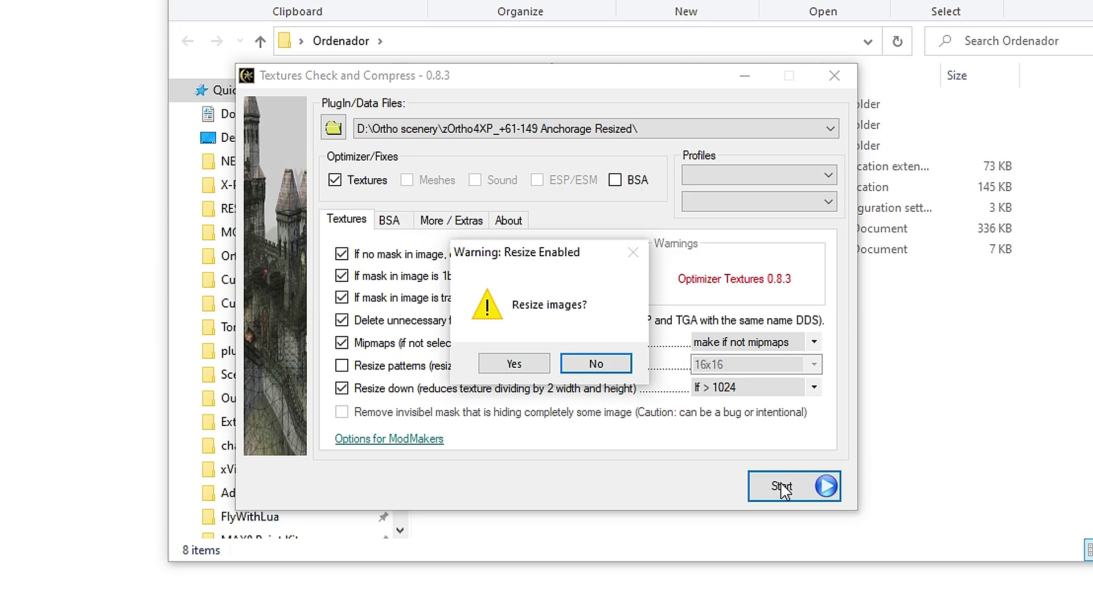
{"action": "left_click", "coordinate": [514, 364]}
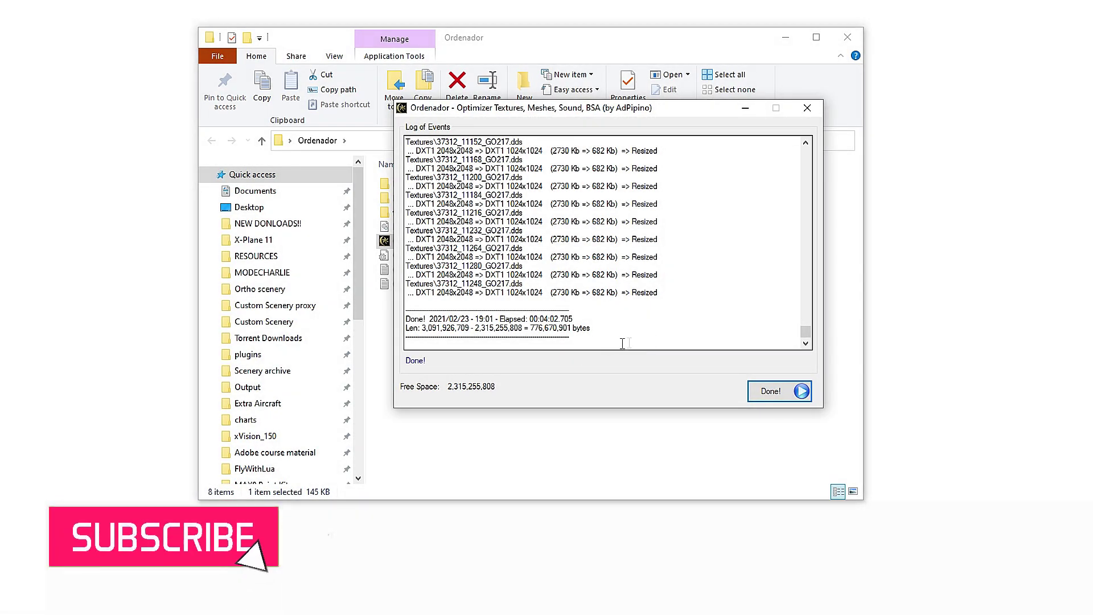
{"action": "left_click", "coordinate": [769, 392]}
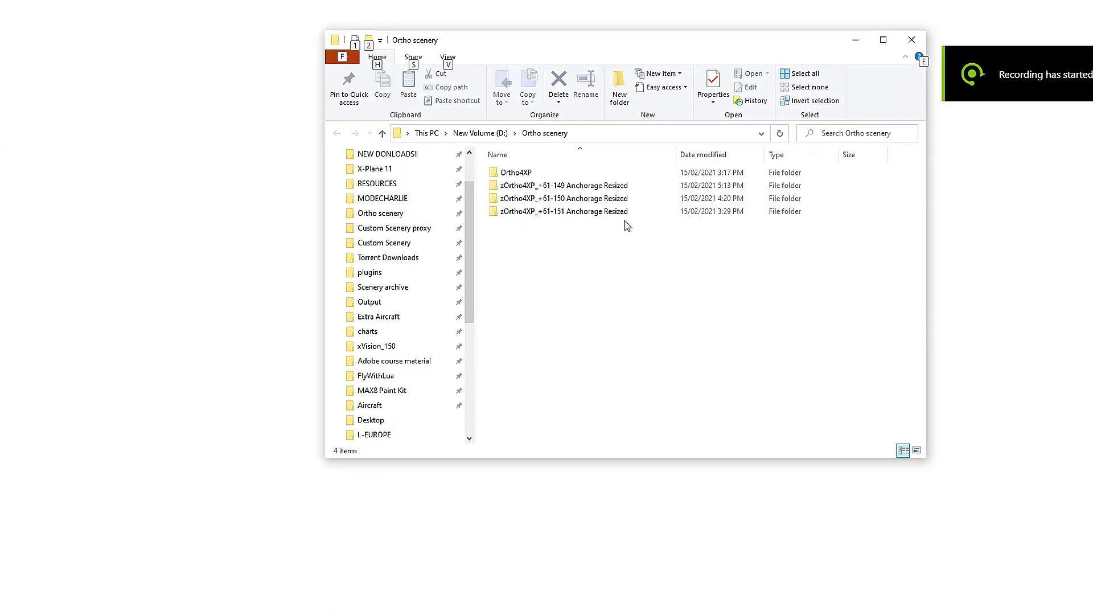
In the Ortho scenery folder, check the combined size on disk of the three zOrtho4XP Anchorage Resized folders through their properties
{"action": "mouse_move", "coordinate": [613, 220]}
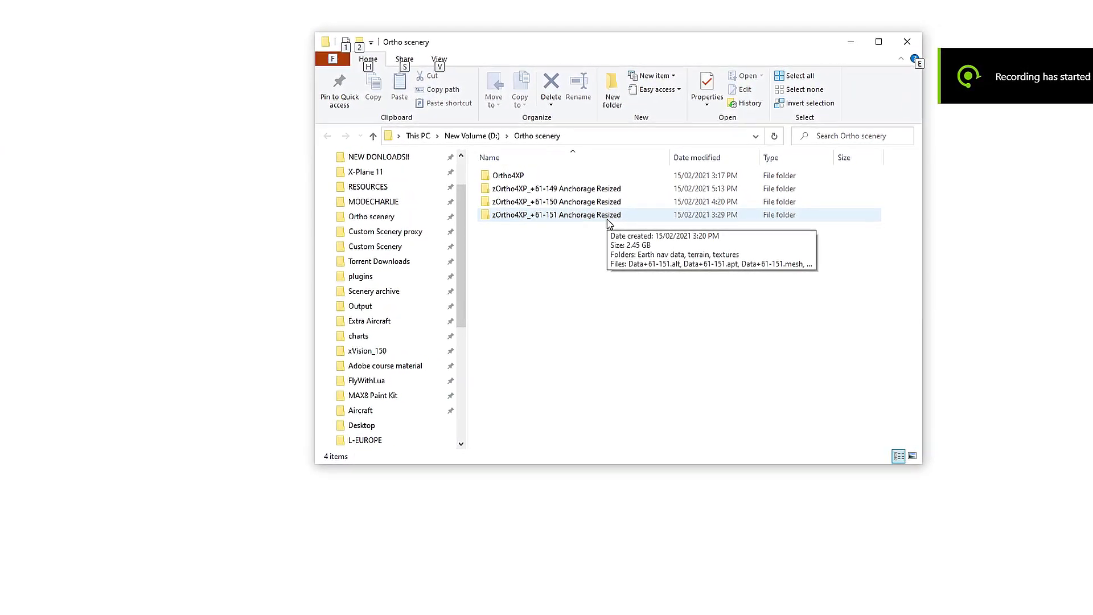
{"action": "mouse_move", "coordinate": [599, 206]}
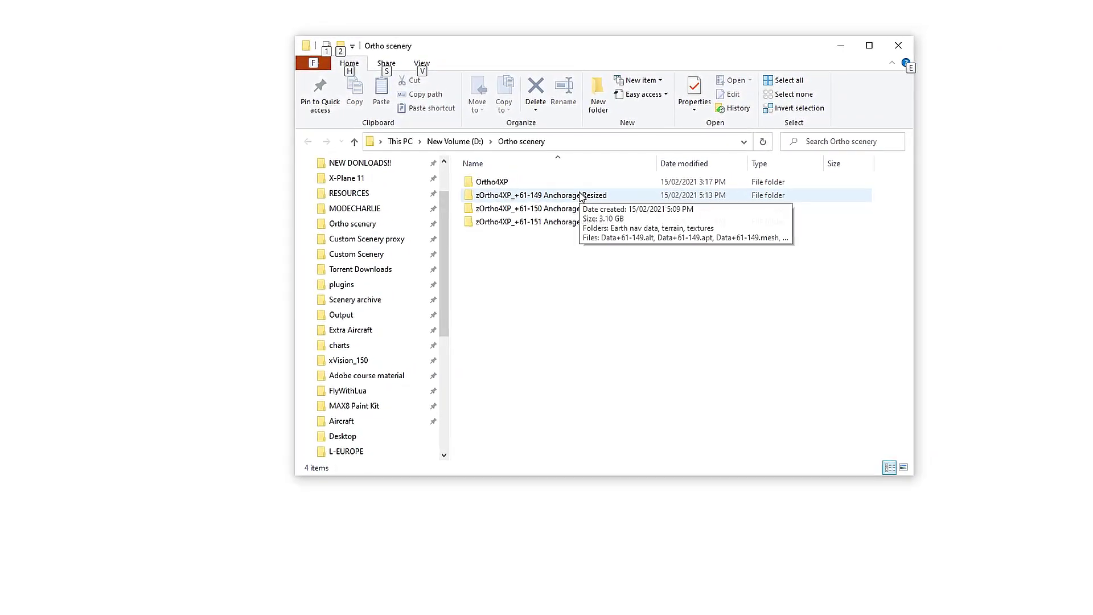
{"action": "left_click", "coordinate": [643, 263]}
{"action": "left_click_drag", "start_coordinate": [640, 270], "coordinate": [534, 206]}
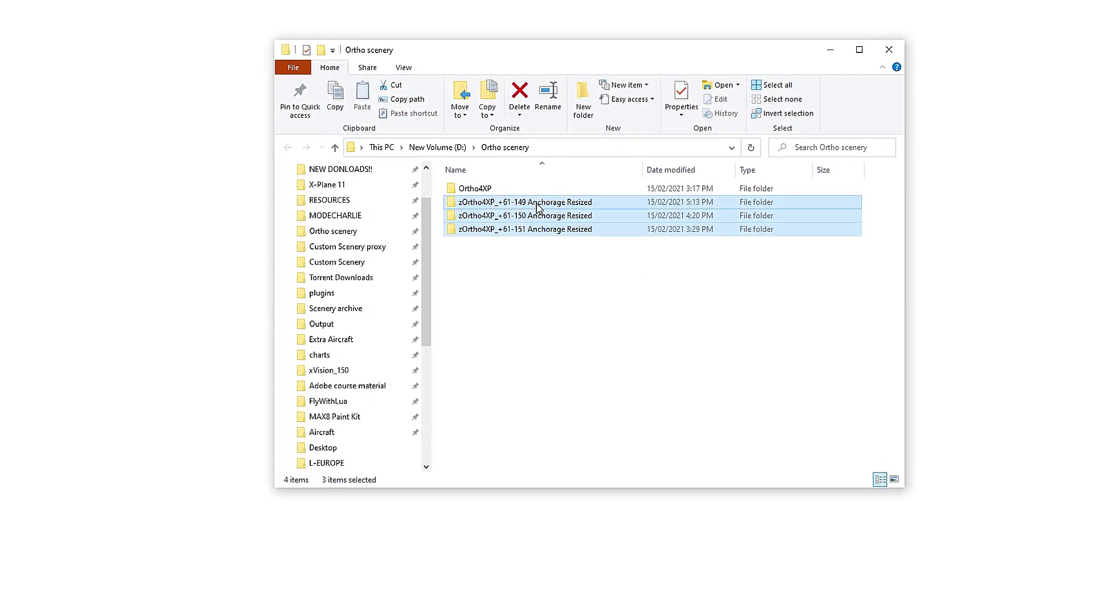
{"action": "right_click", "coordinate": [534, 207]}
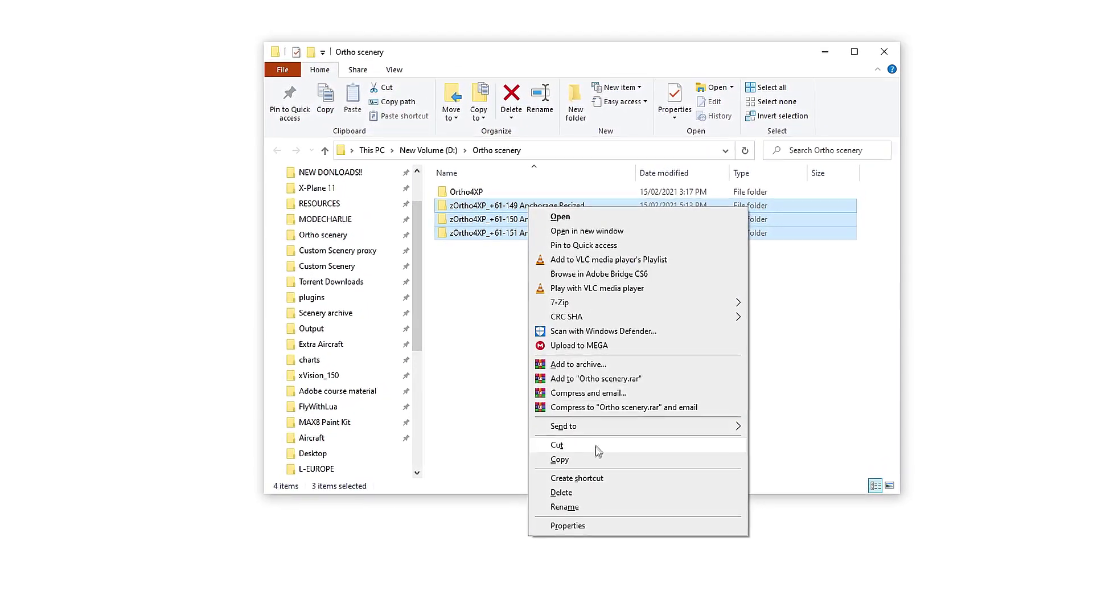
{"action": "left_click", "coordinate": [566, 527]}
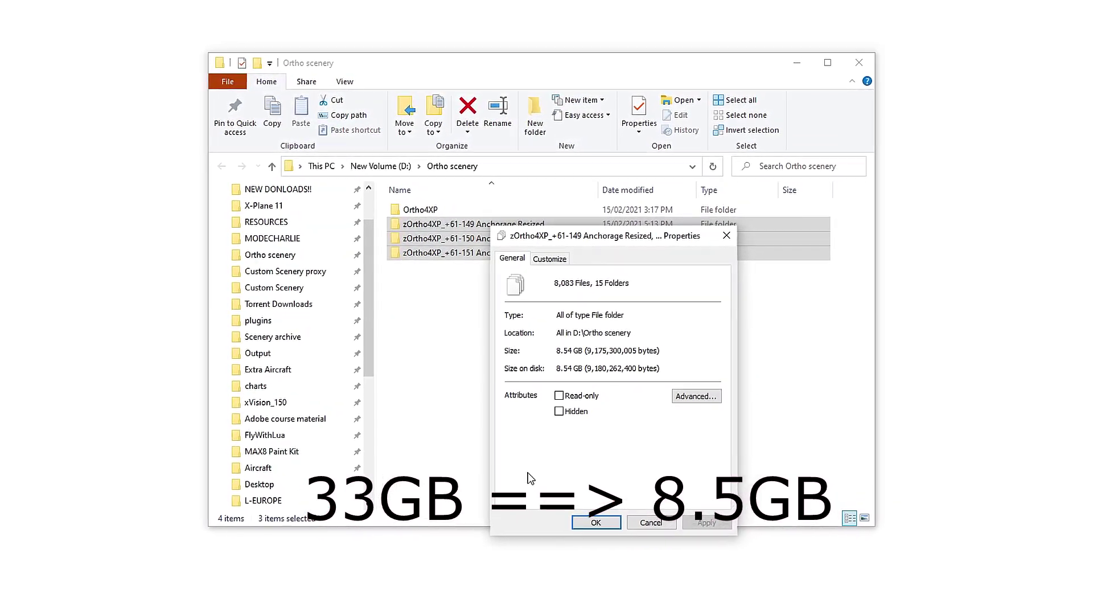
Open the textures folder inside zOrtho4XP_+61-150 Anchorage Resized and inspect the dimensions and size of several DDS files
{"action": "key", "text": "Tab"}
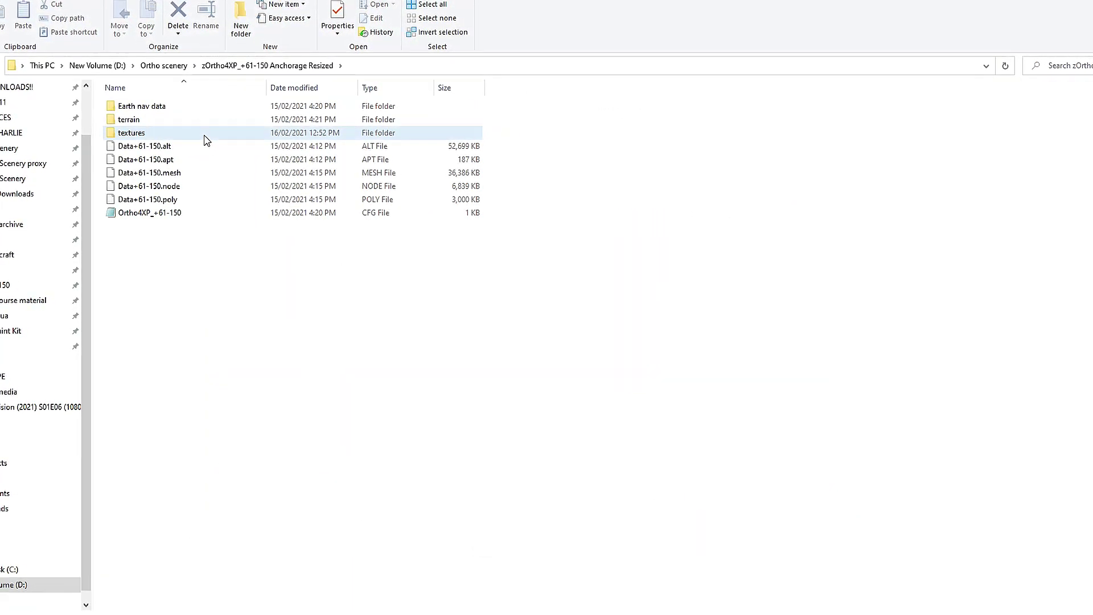
{"action": "double_click", "coordinate": [206, 141]}
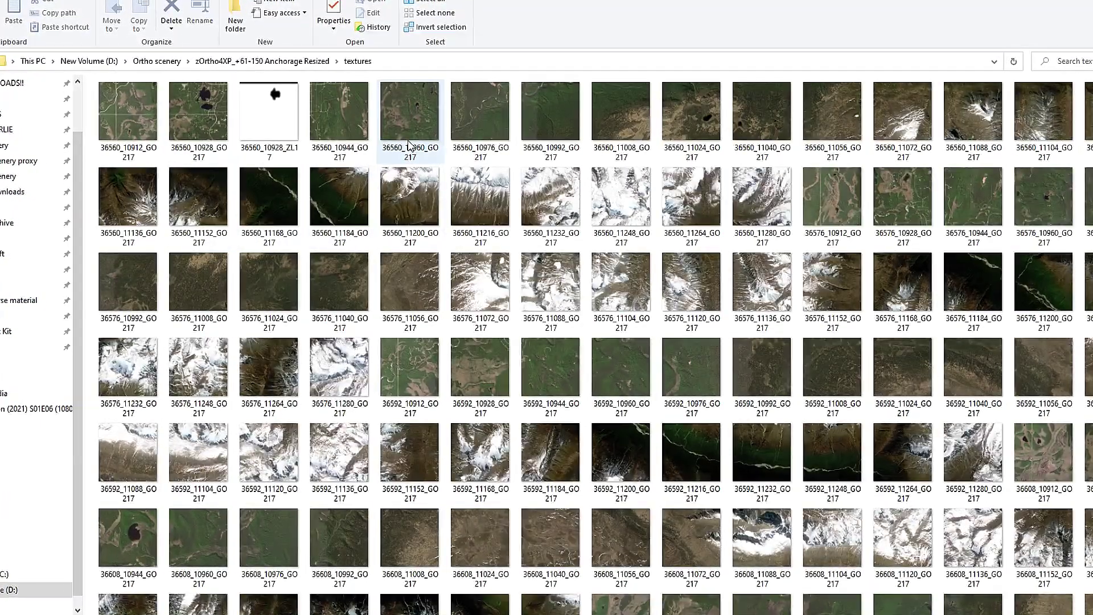
{"action": "mouse_move", "coordinate": [407, 144]}
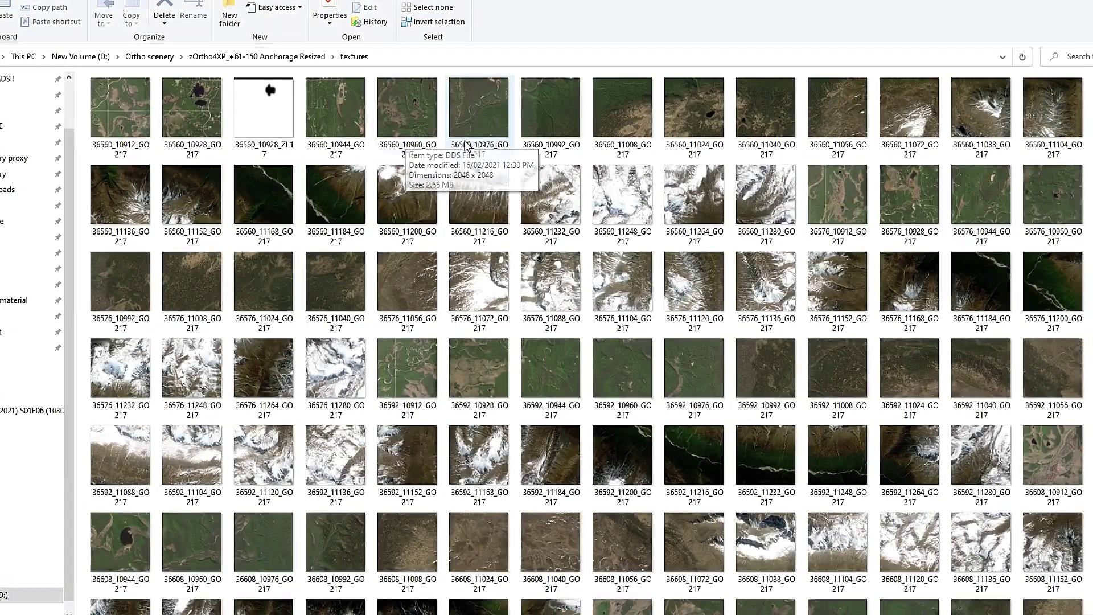
{"action": "mouse_move", "coordinate": [472, 139]}
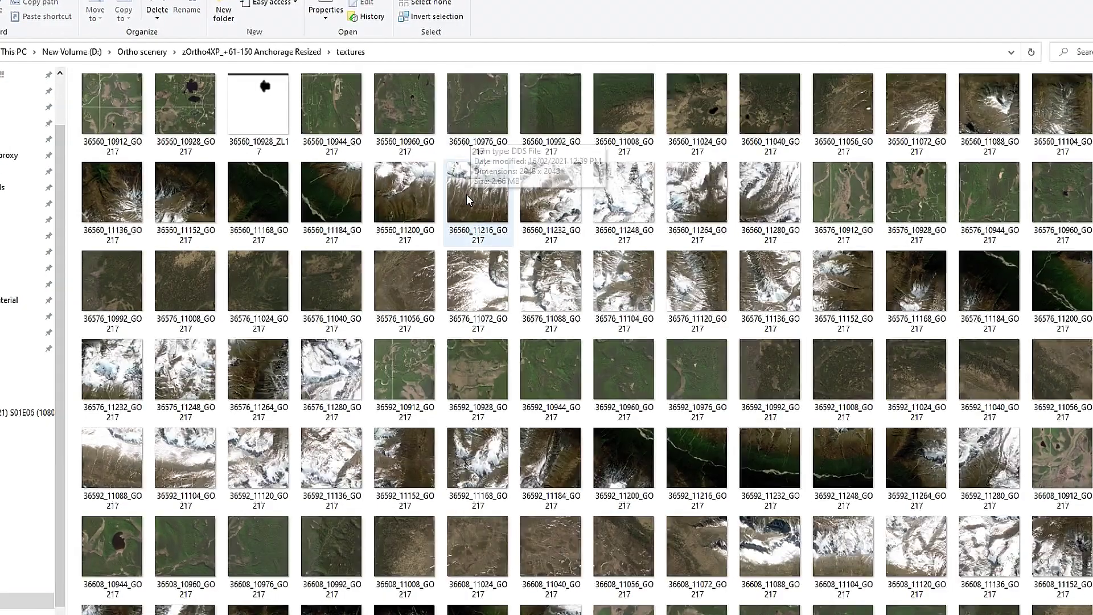
{"action": "mouse_move", "coordinate": [466, 196]}
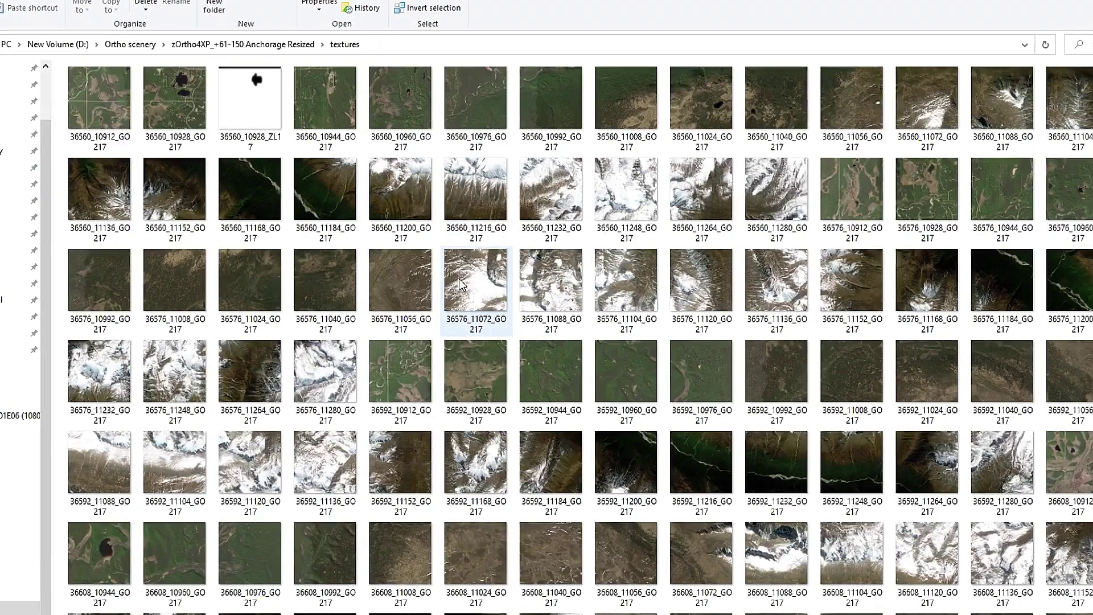
{"action": "mouse_move", "coordinate": [462, 284]}
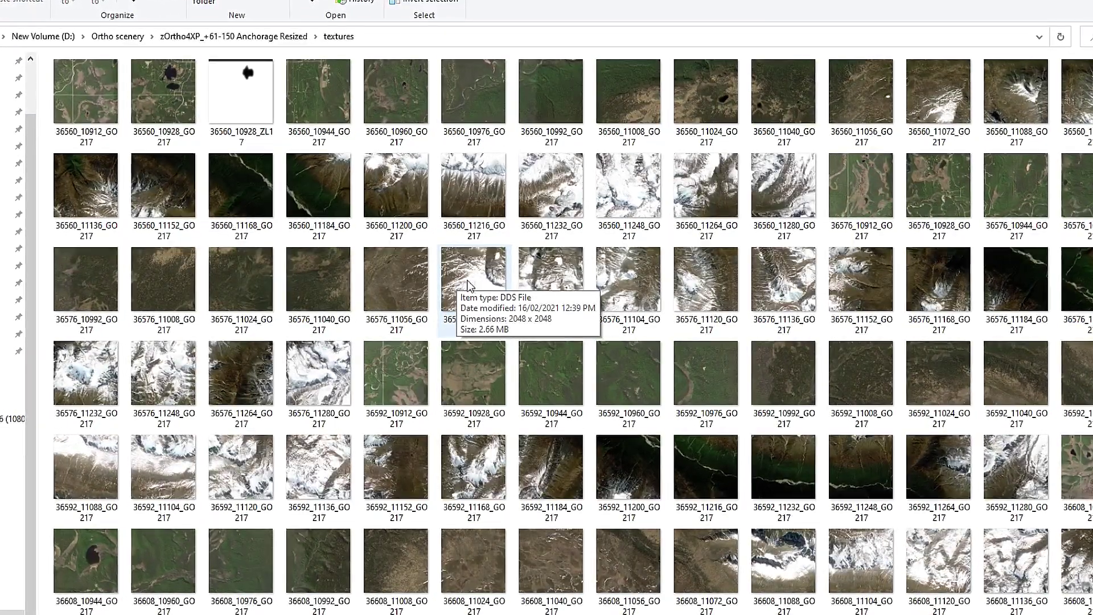
{"action": "mouse_move", "coordinate": [541, 294]}
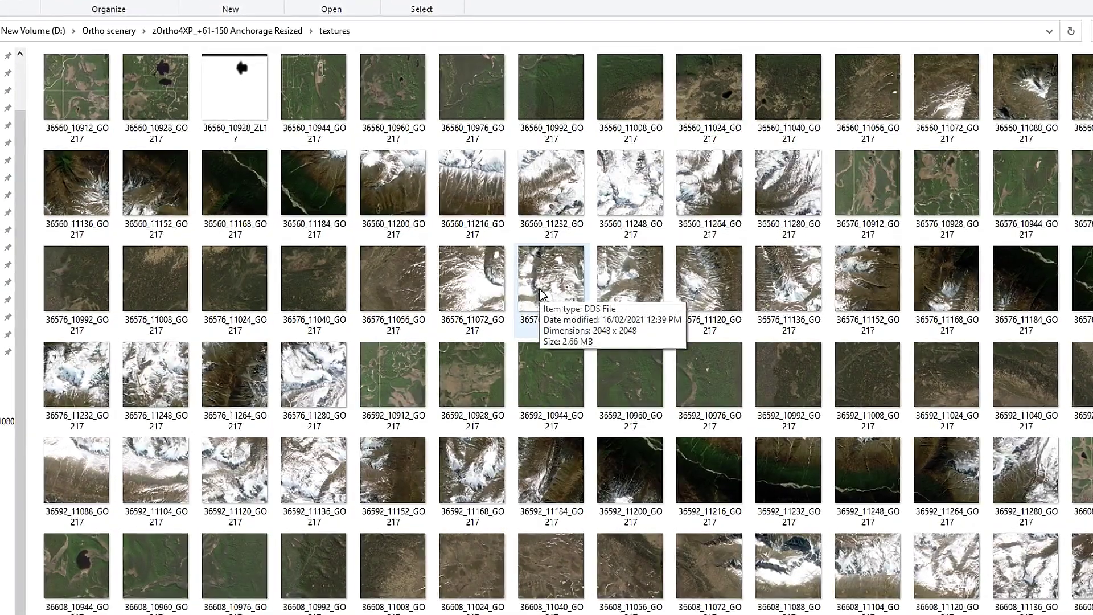